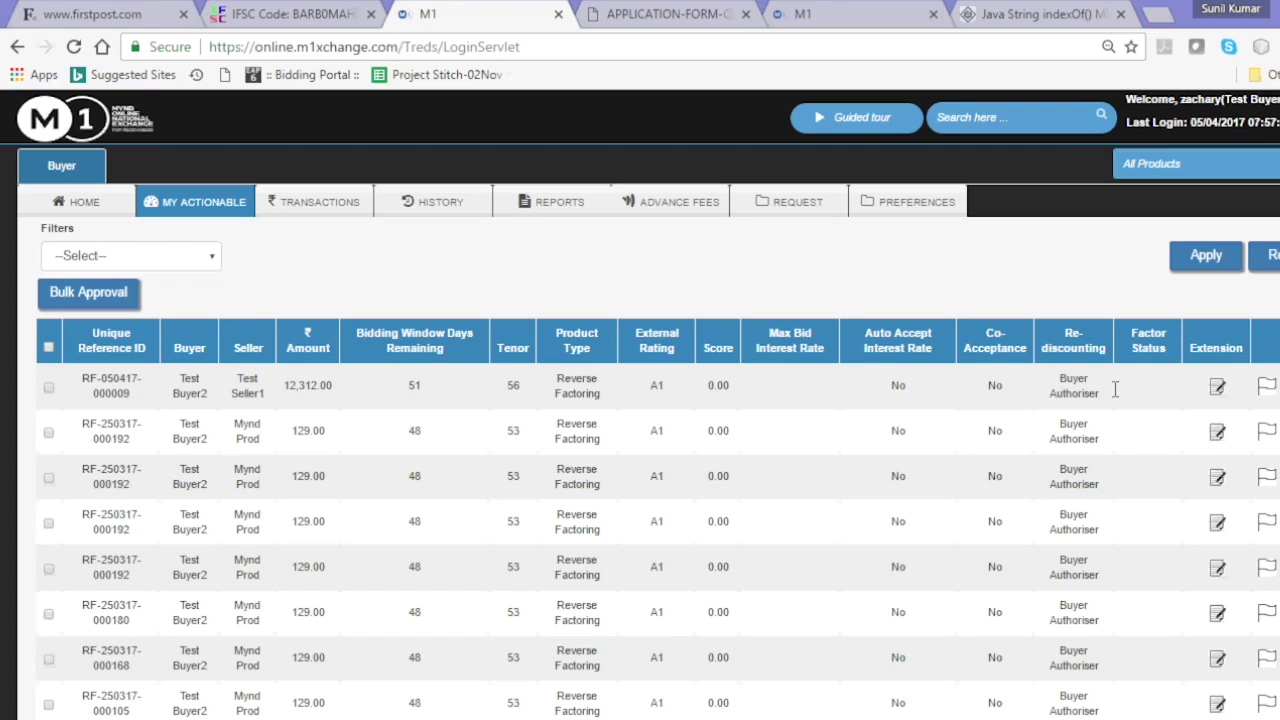
click(1221, 396)
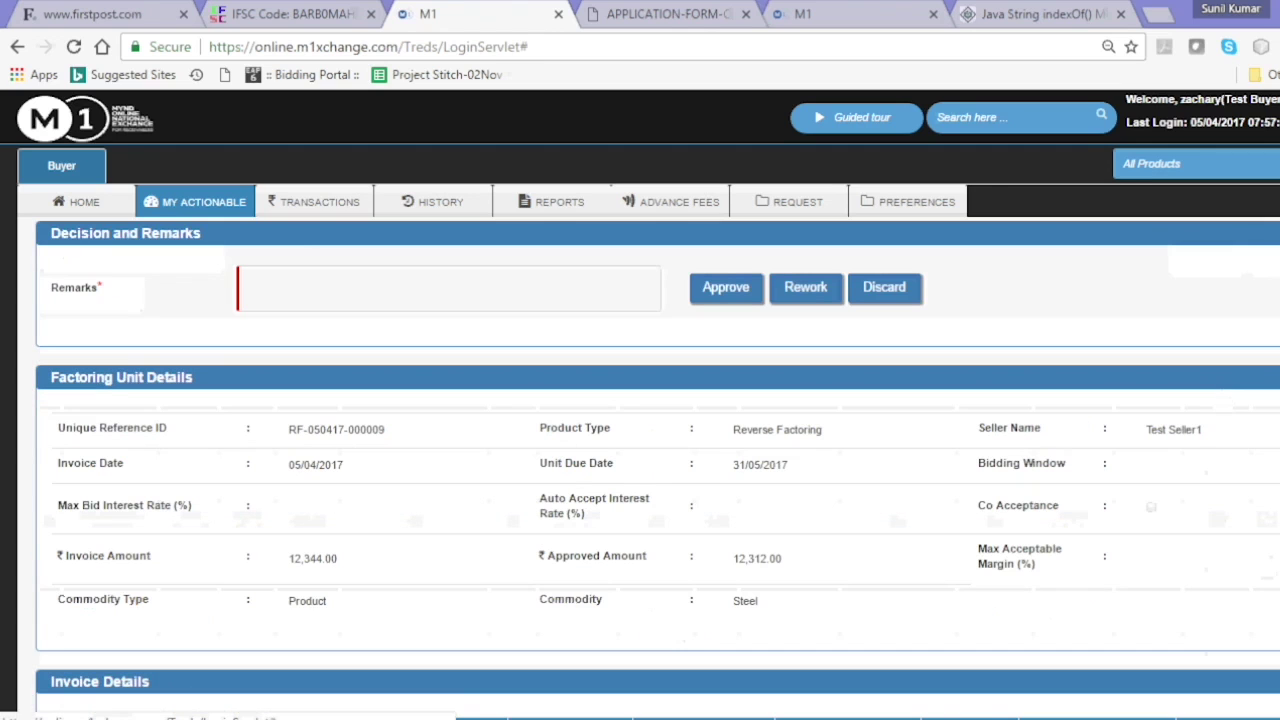
scroll(657, 404, down, 3)
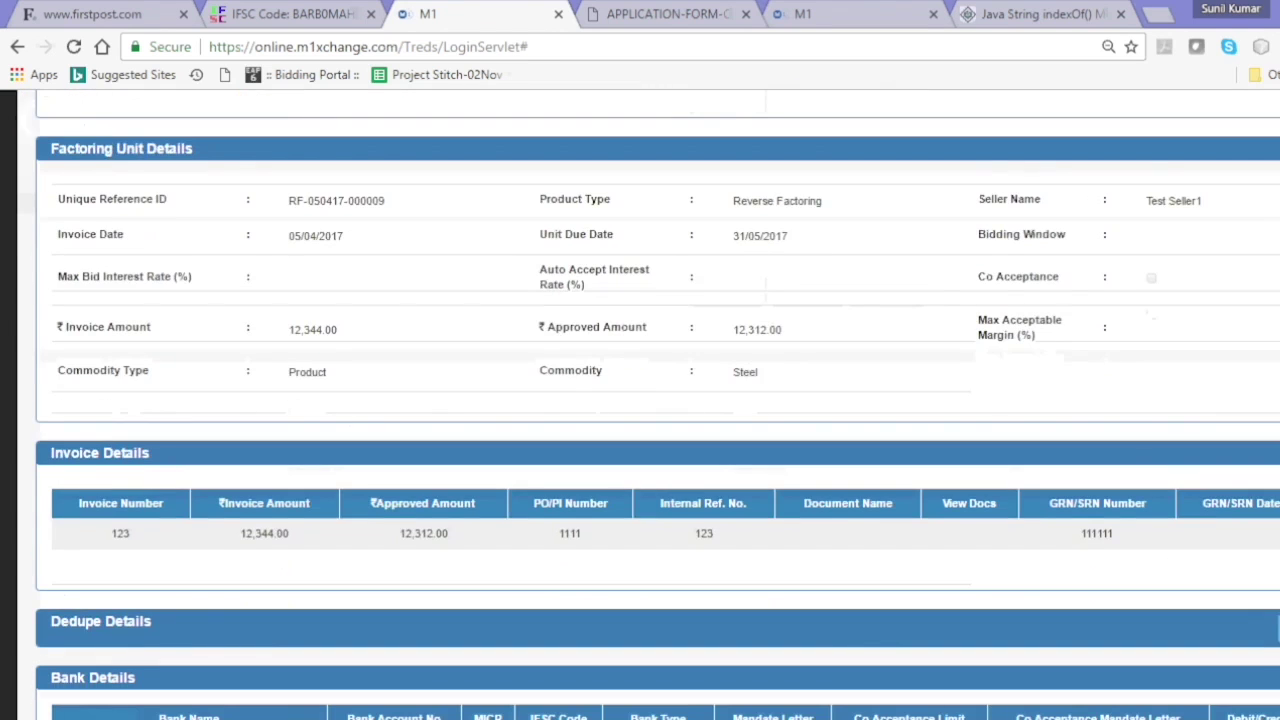
scroll(657, 404, down, 2)
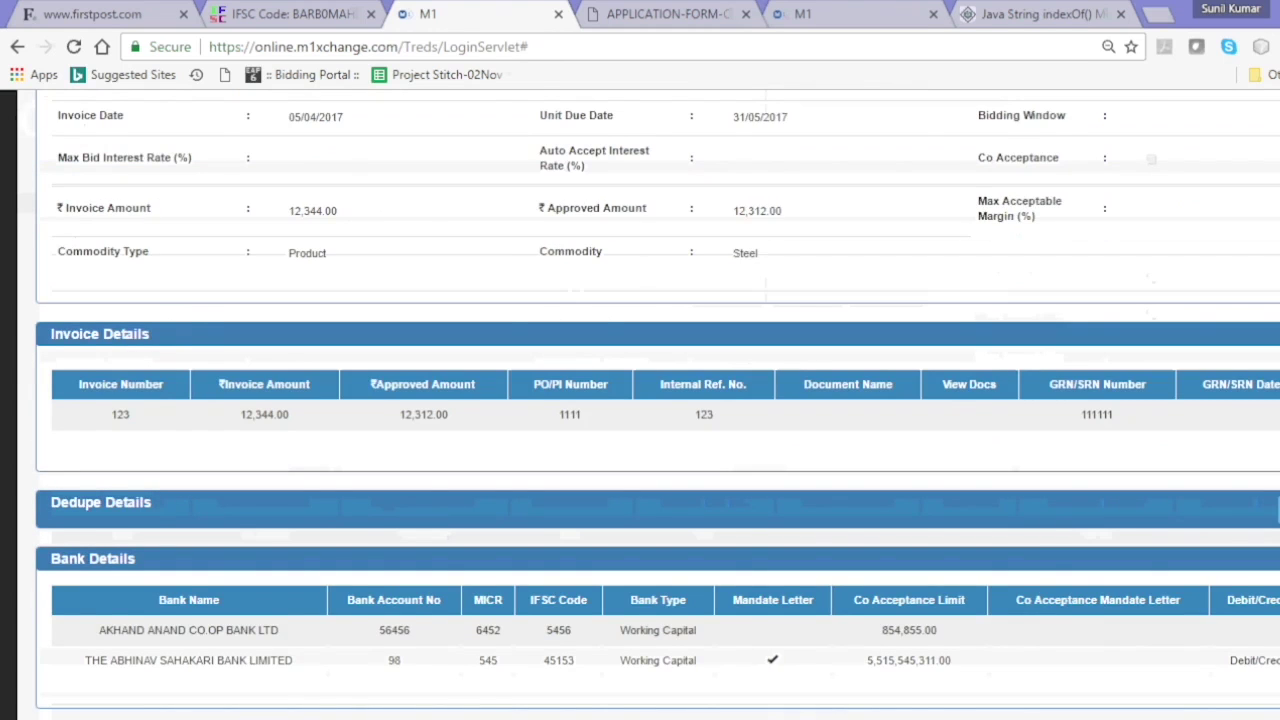
scroll(657, 404, down, 1)
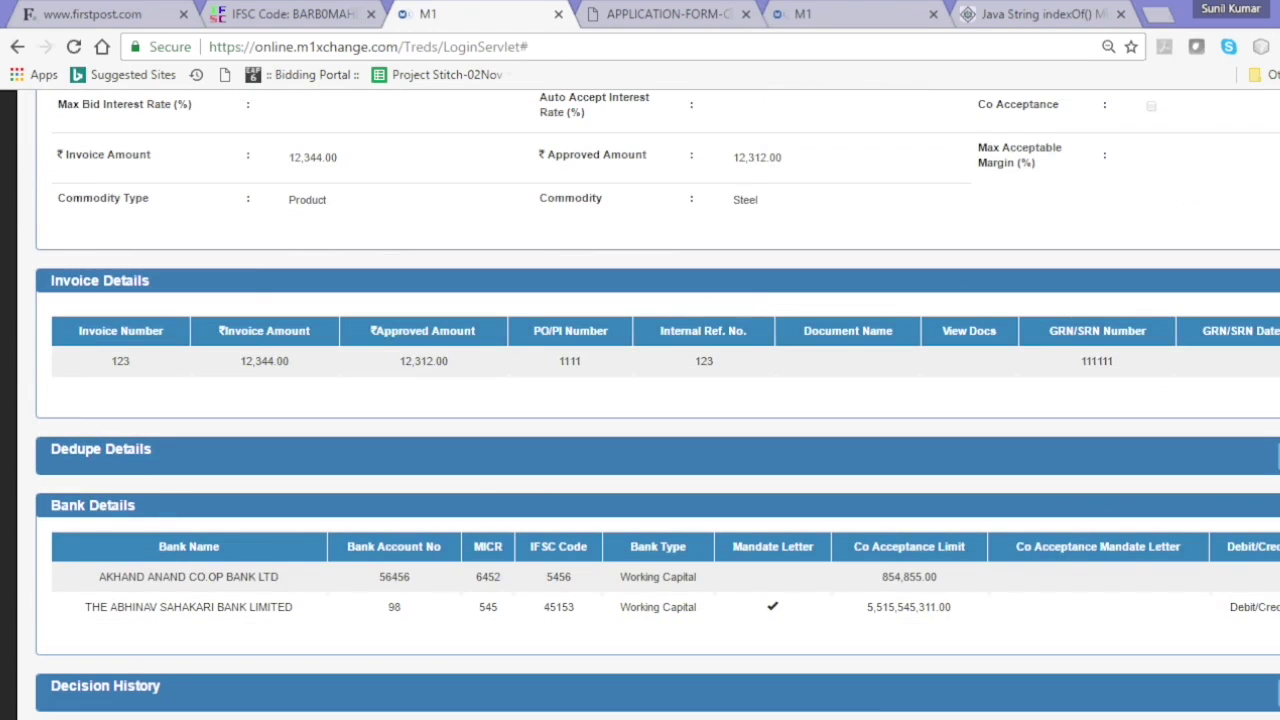
scroll(657, 404, down, 2)
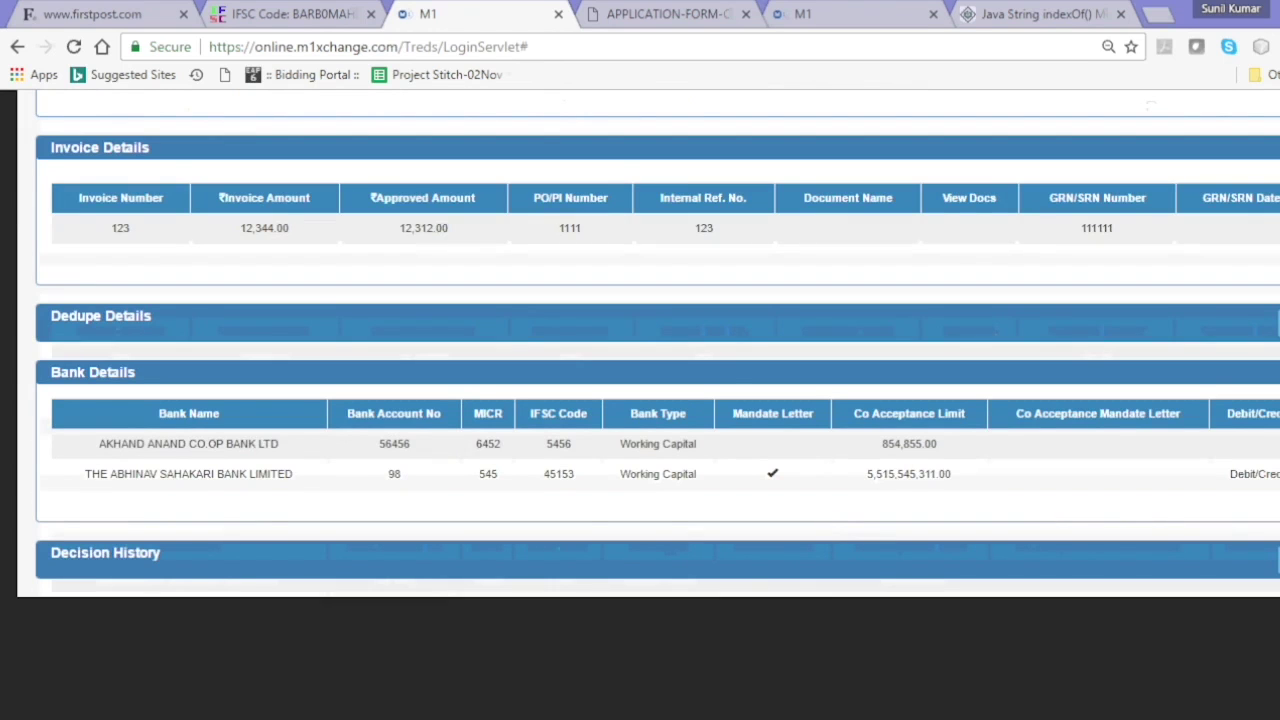
scroll(657, 404, up, 9)
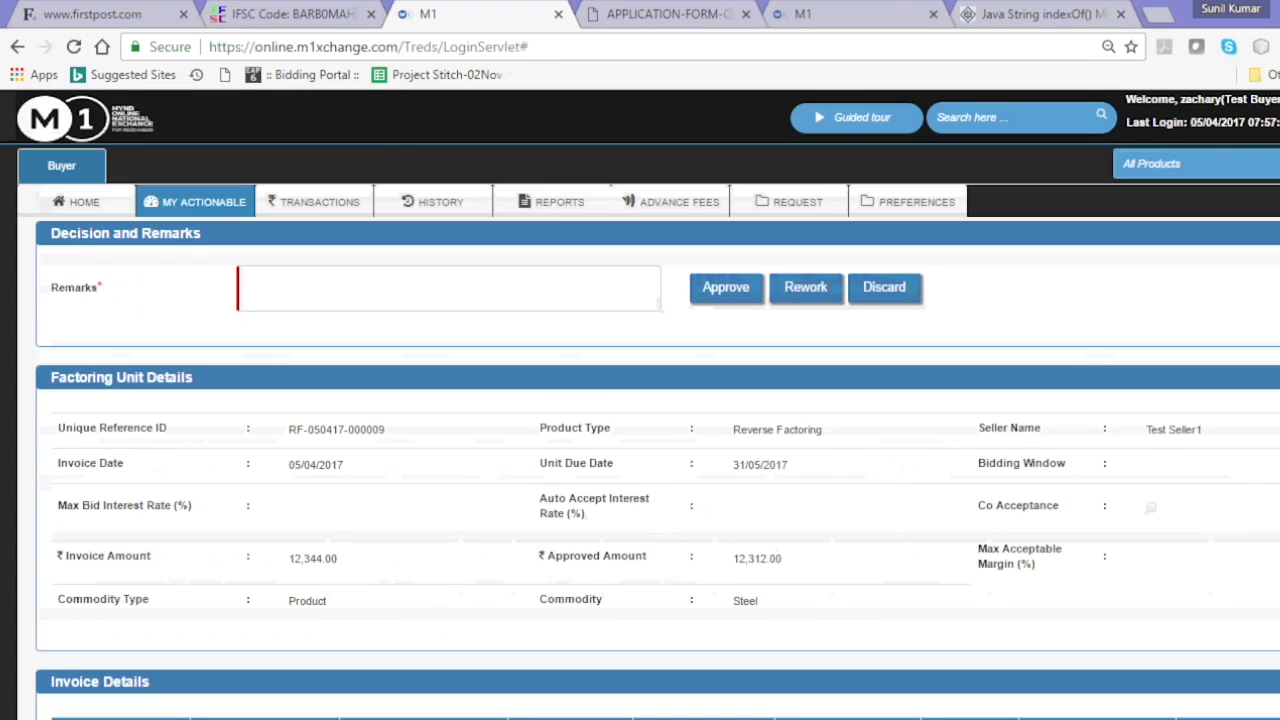
click(547, 287)
text(Approve)
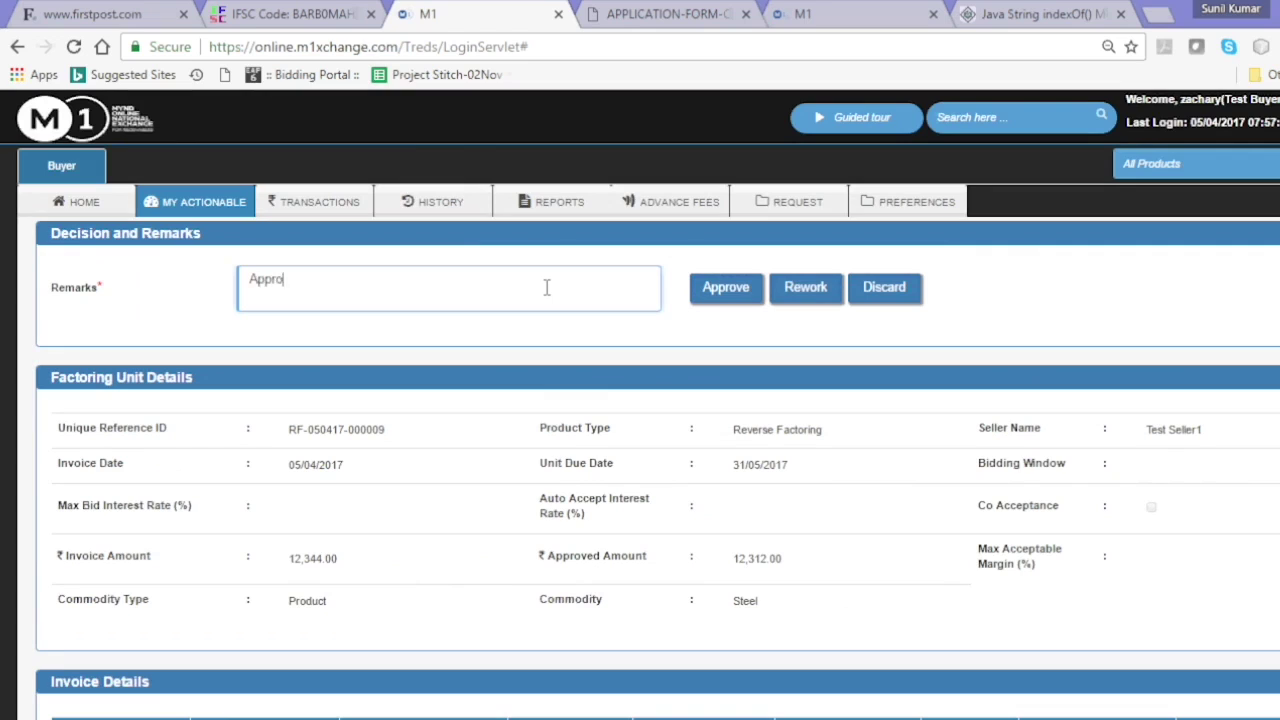
click(707, 293)
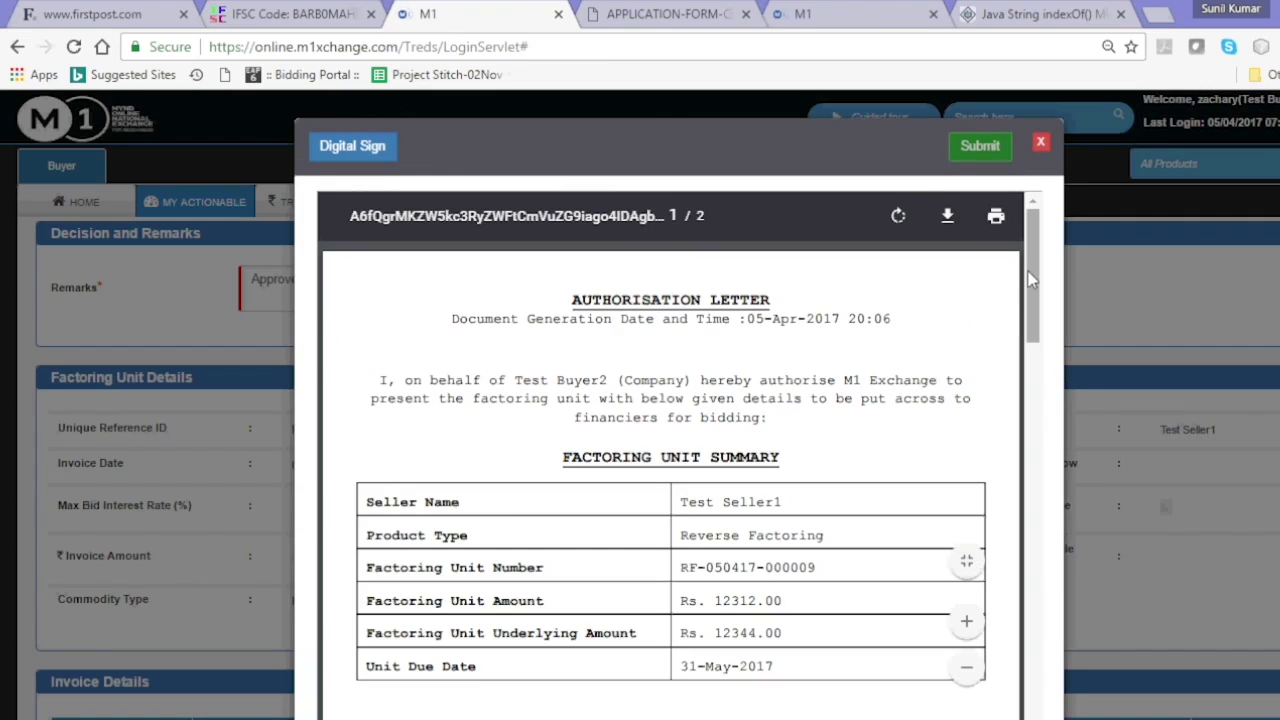
- Read the authorisation letter, sign it with the buyer's certificate, and submit it
drag(1033, 281, 1037, 548)
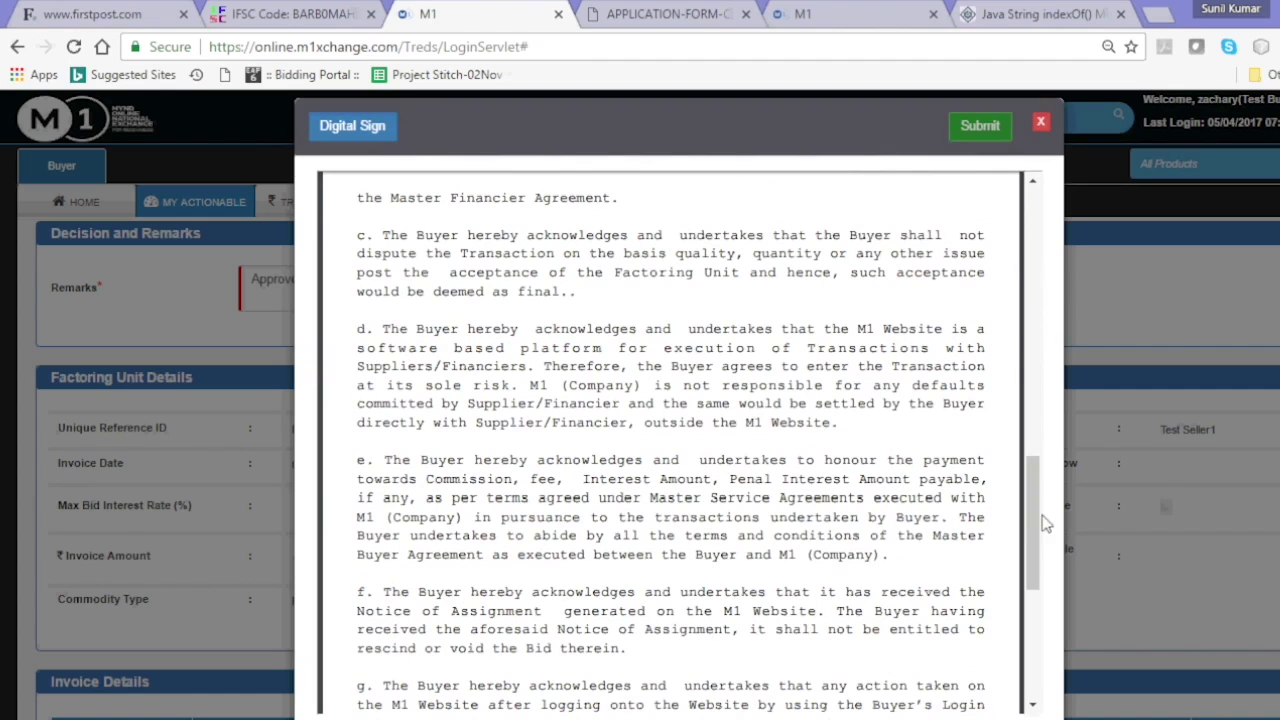
click(1038, 648)
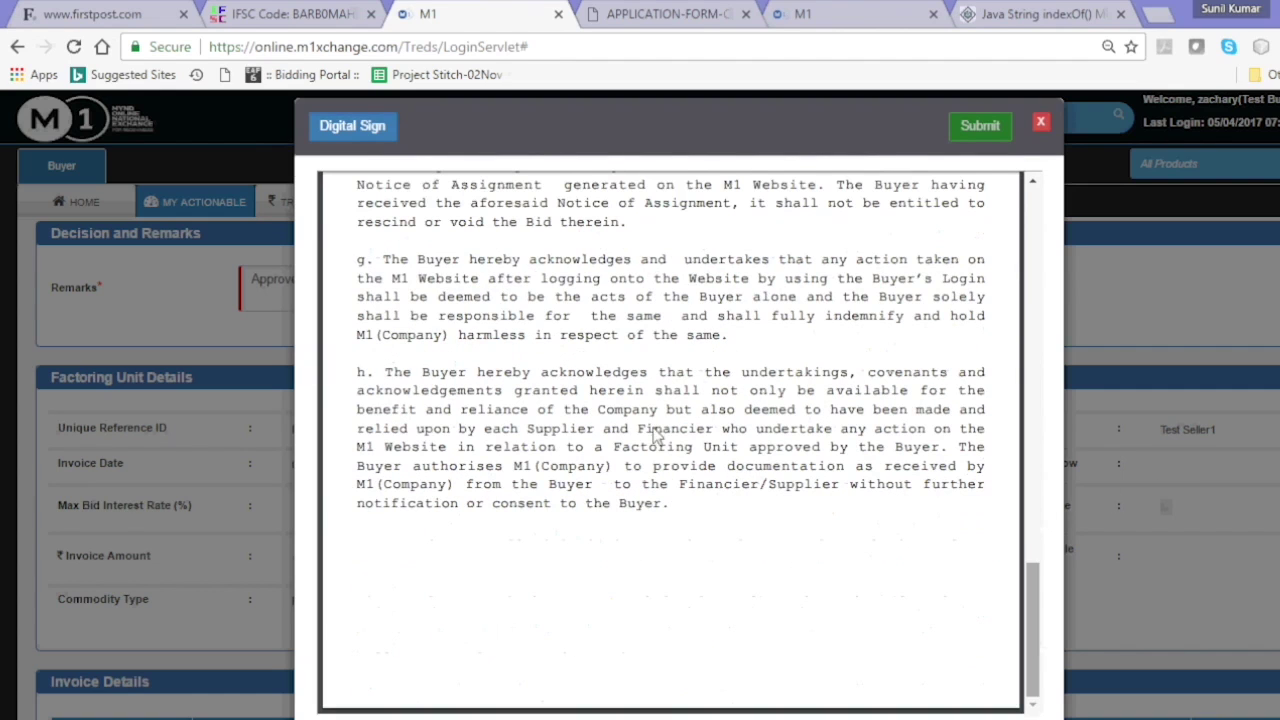
click(352, 130)
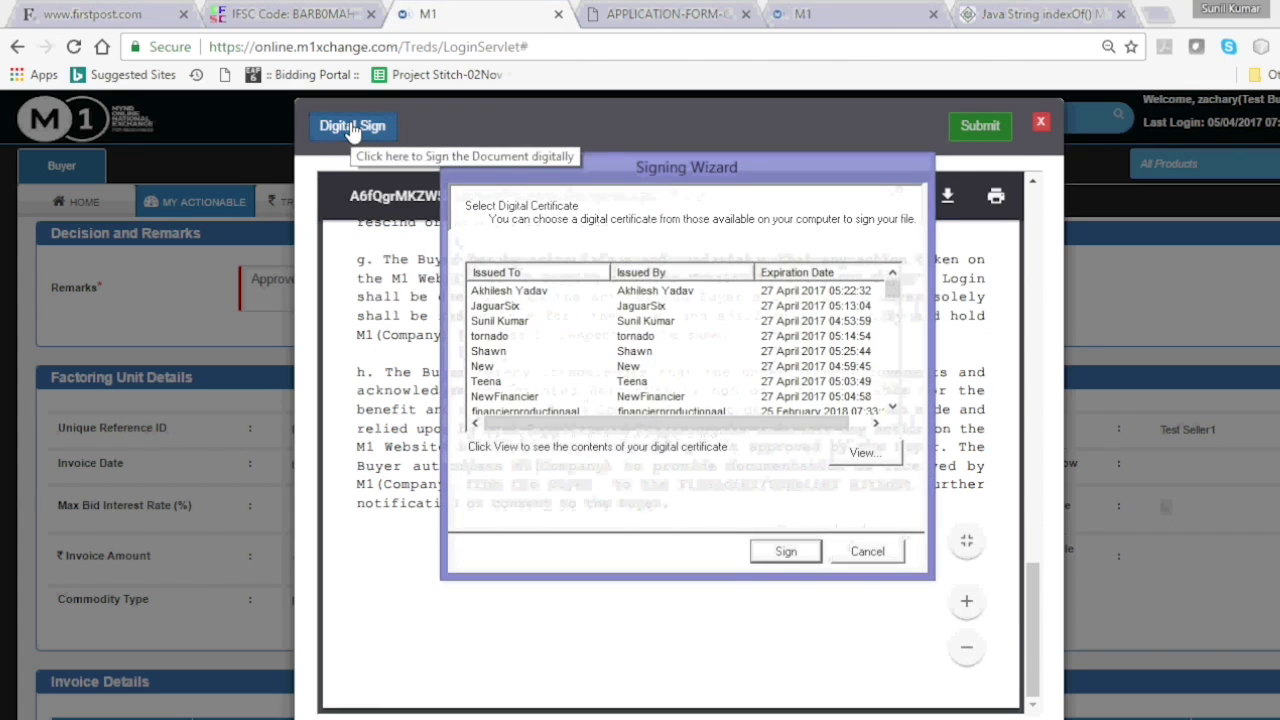
click(671, 352)
key(z)
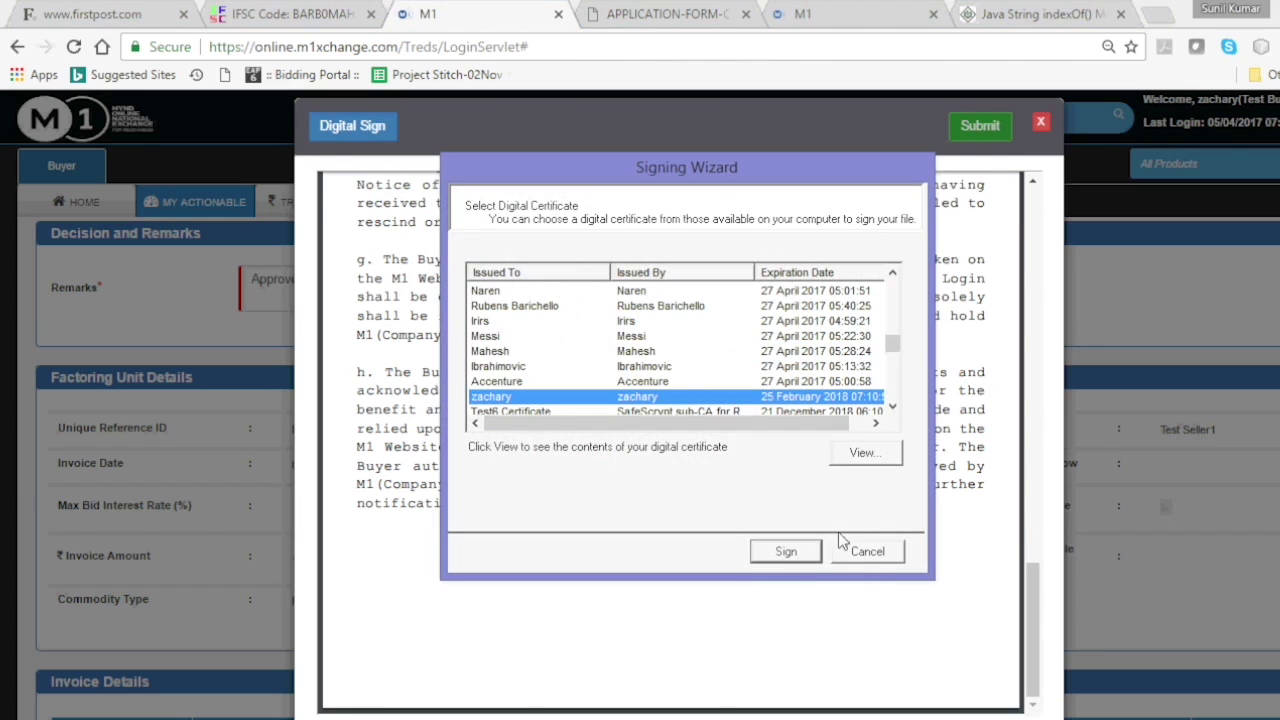
click(804, 558)
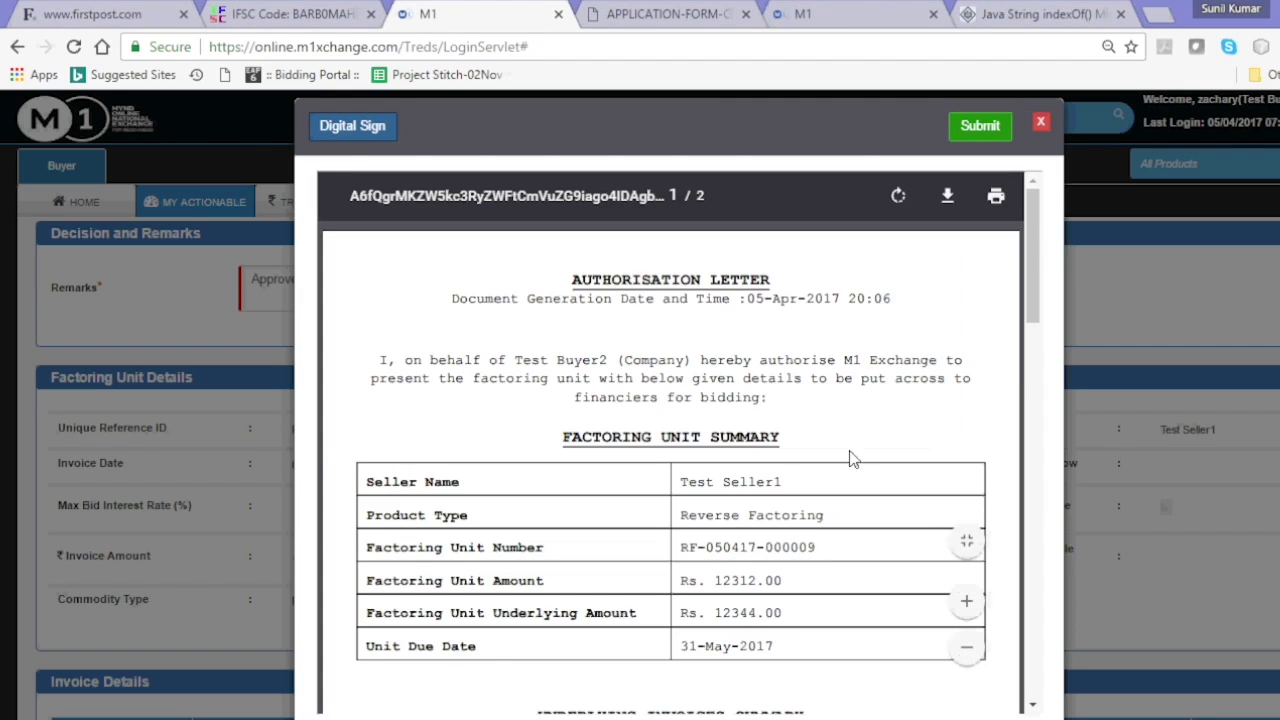
click(968, 130)
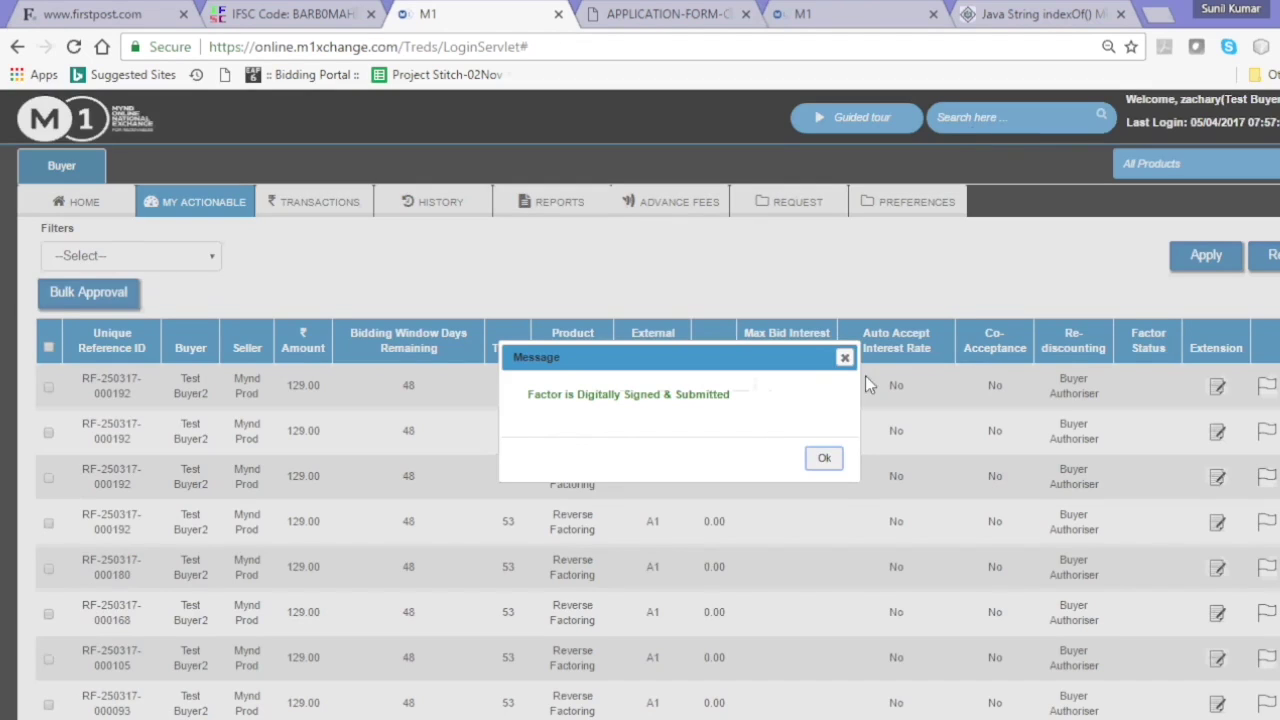
click(826, 458)
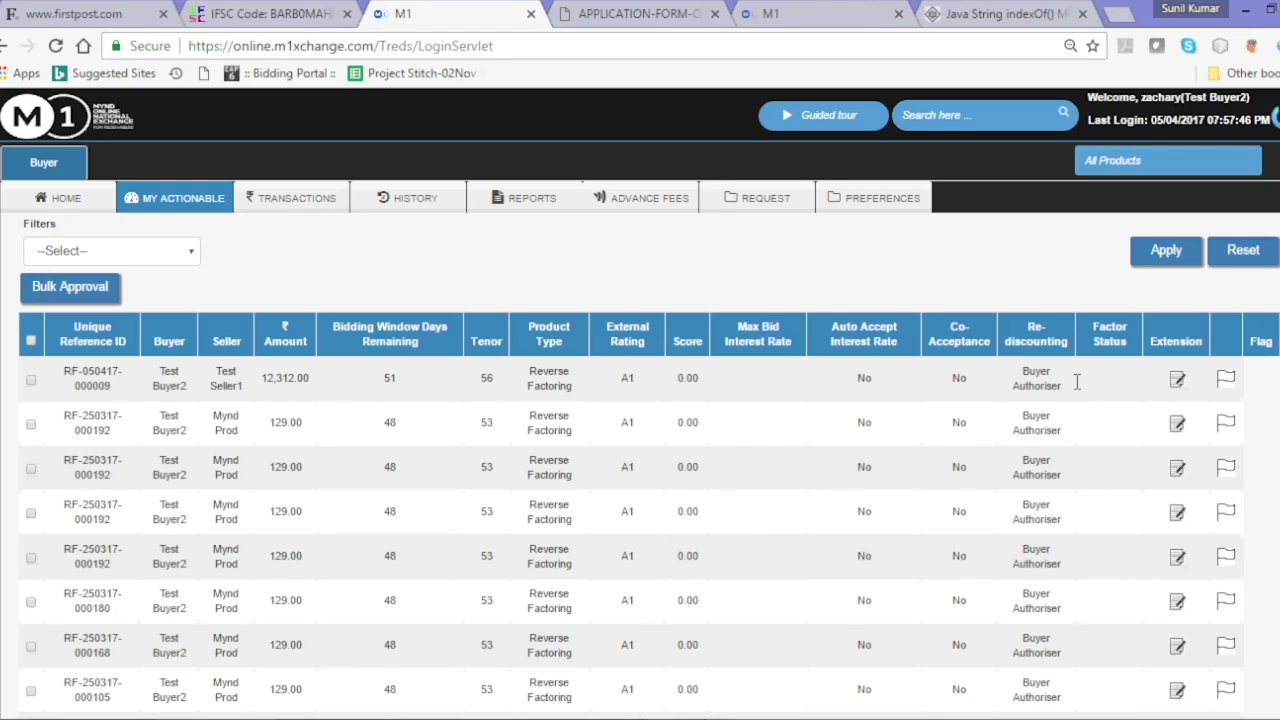
click(1178, 384)
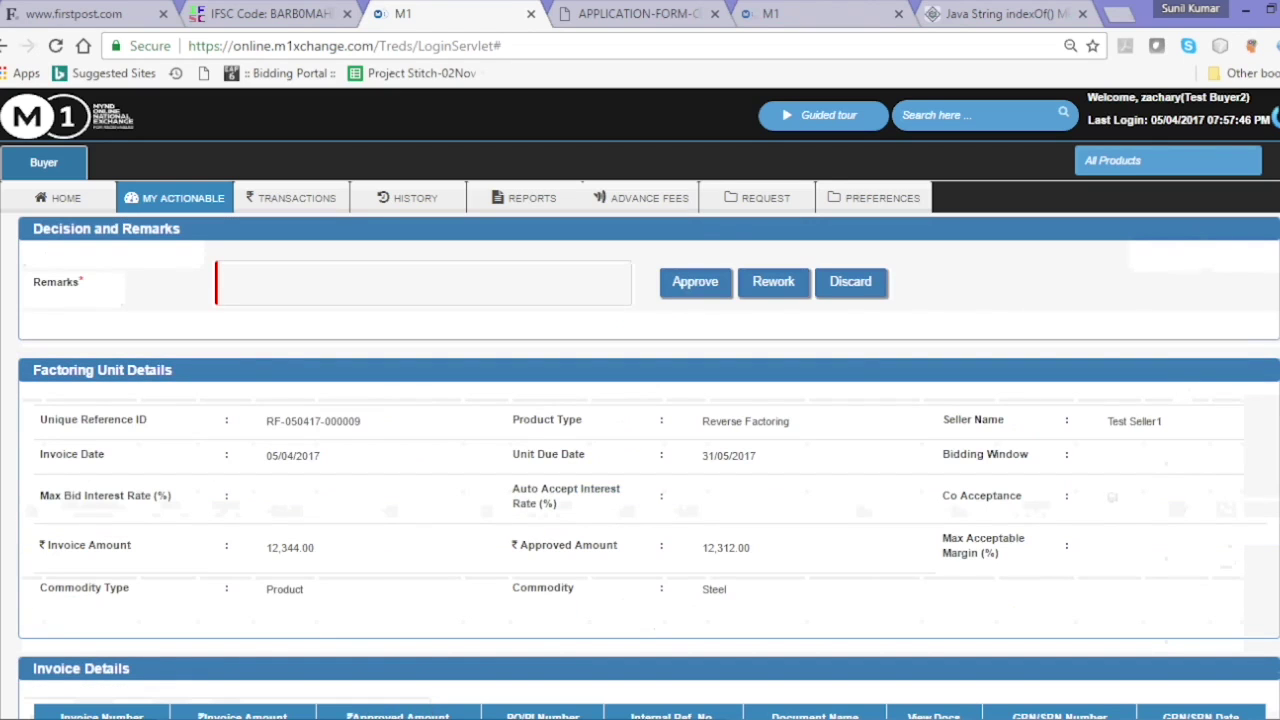
scroll(640, 400, down, 3)
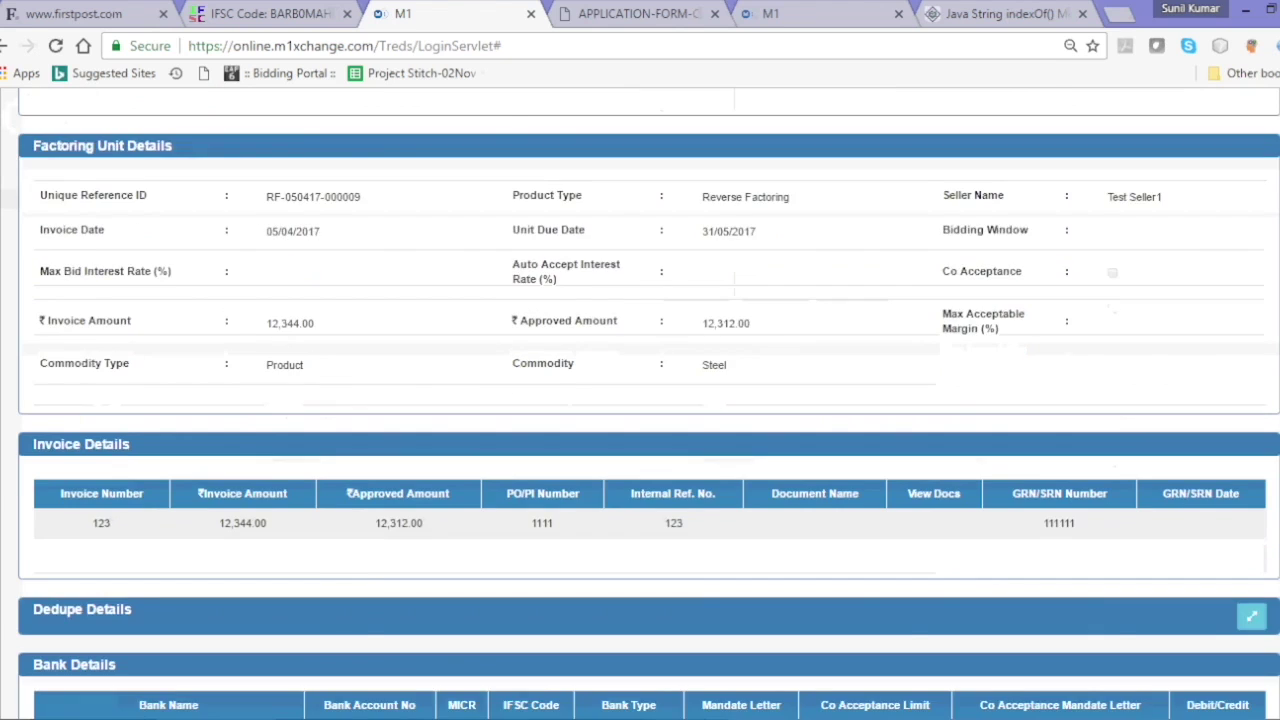
scroll(640, 400, down, 2)
scroll(640, 400, down, 1)
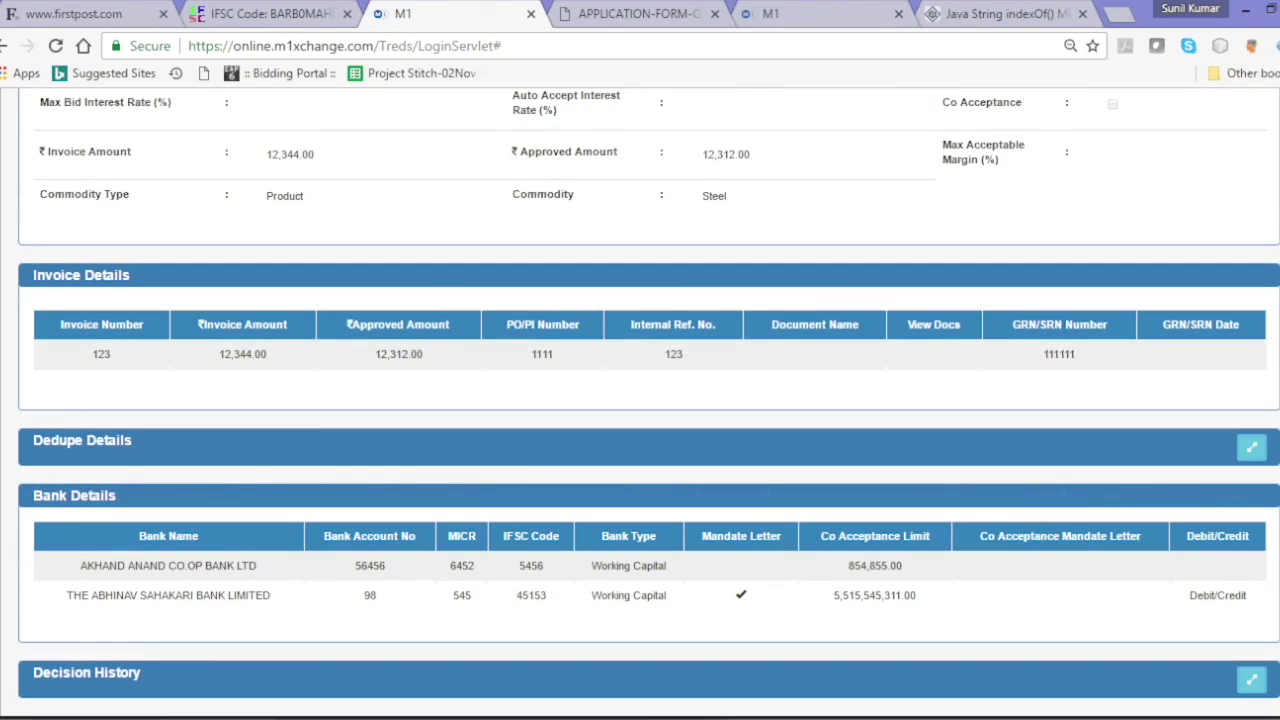
scroll(640, 400, down, 3)
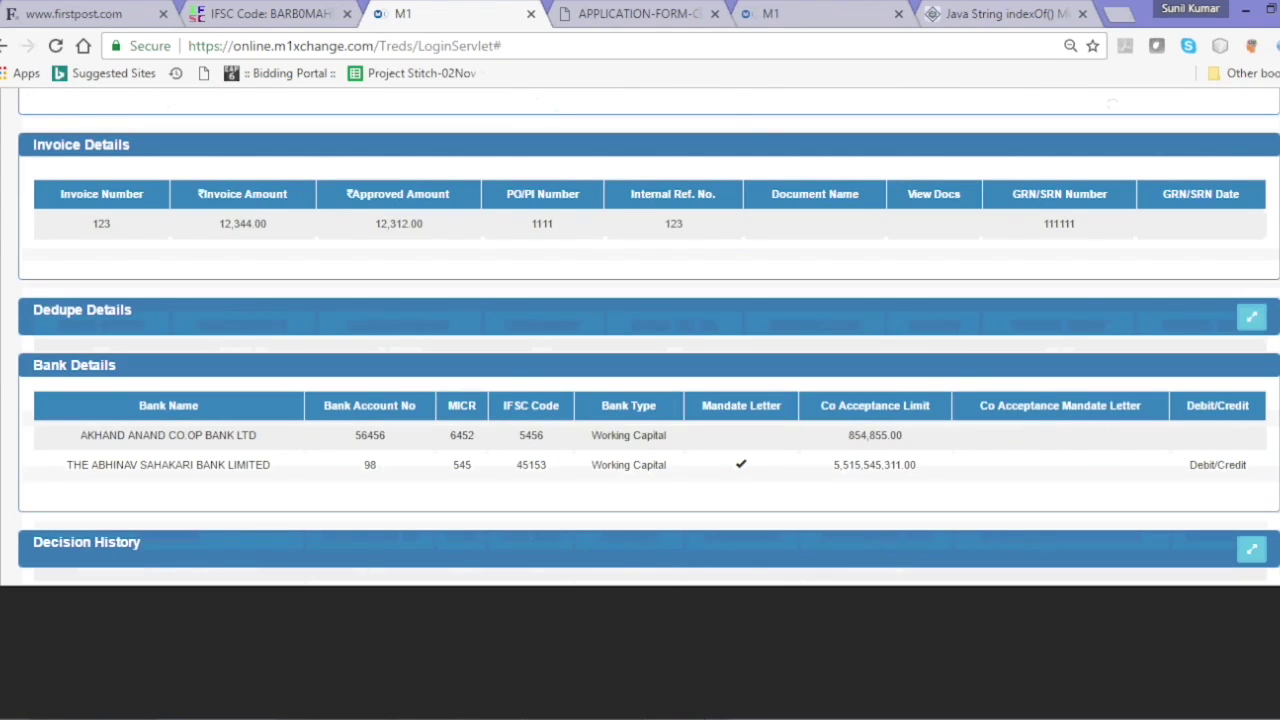
scroll(640, 400, up, 10)
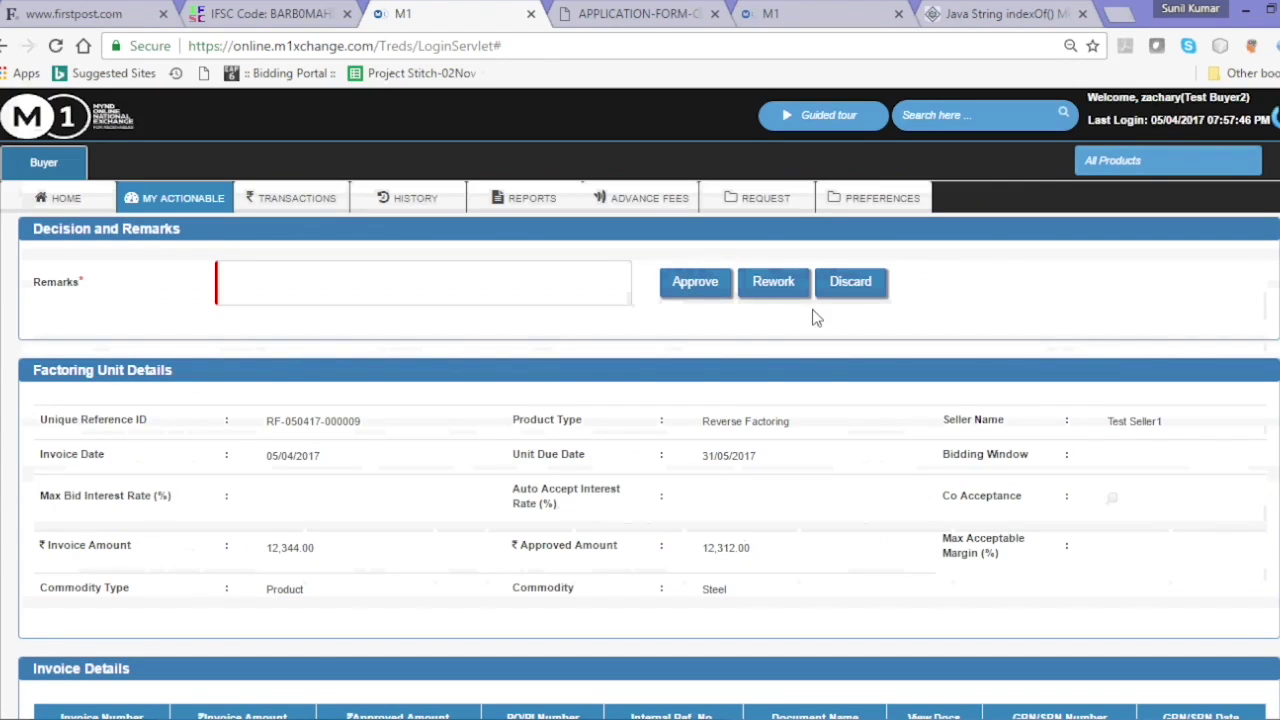
click(518, 281)
text(ok)
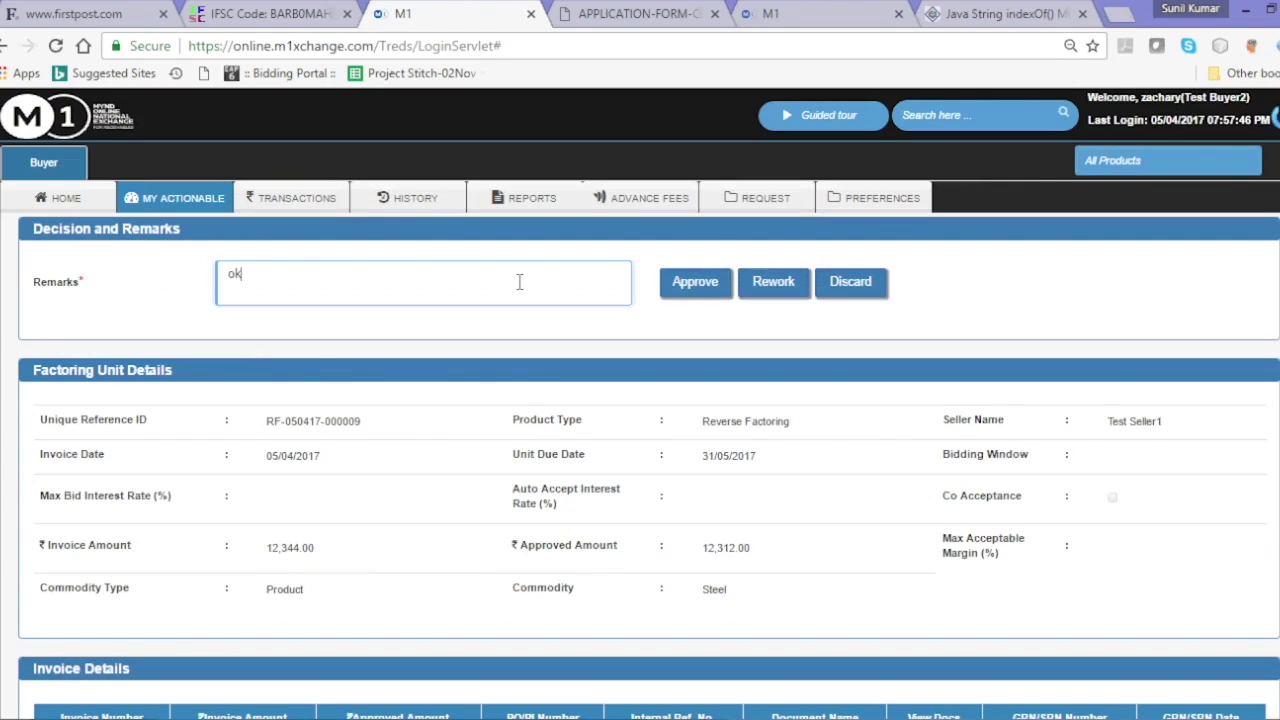
key(BackSpace)
key(BackSpace)
text(Approve)
- Approve the unit, sign the fresh authorisation letter with the buyer's certificate, and submit it
click(676, 290)
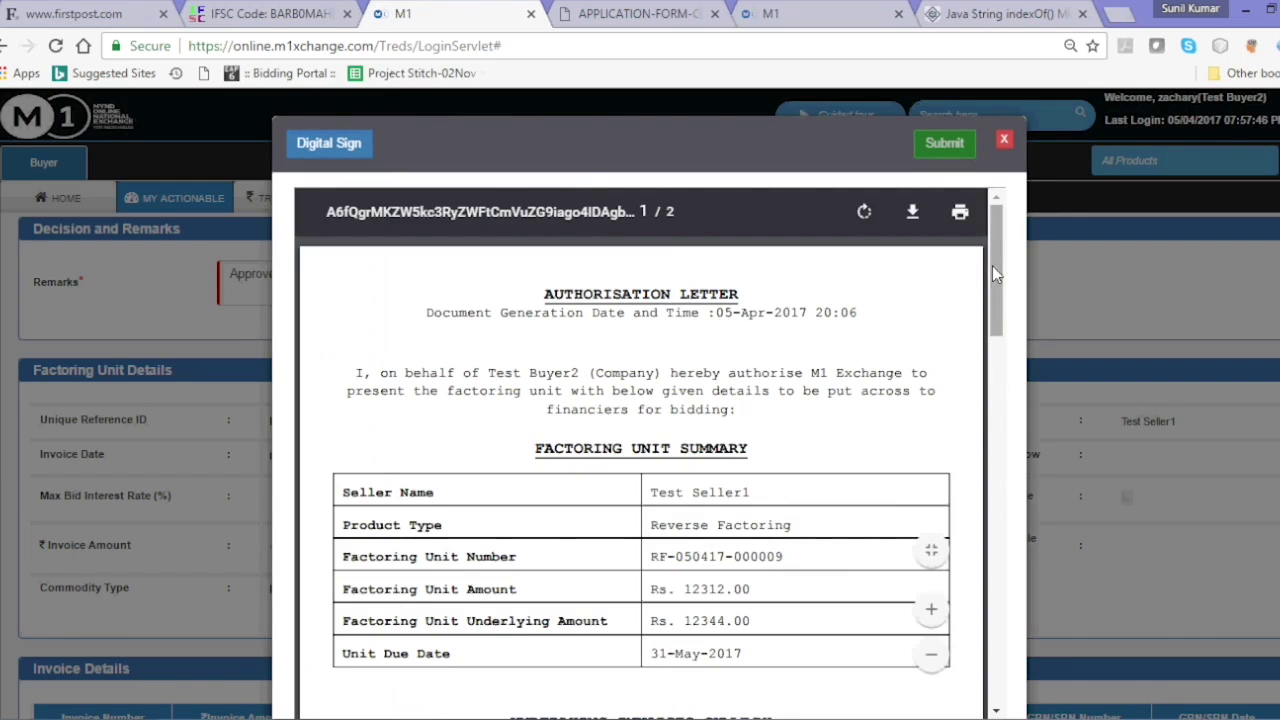
drag(992, 265, 1003, 537)
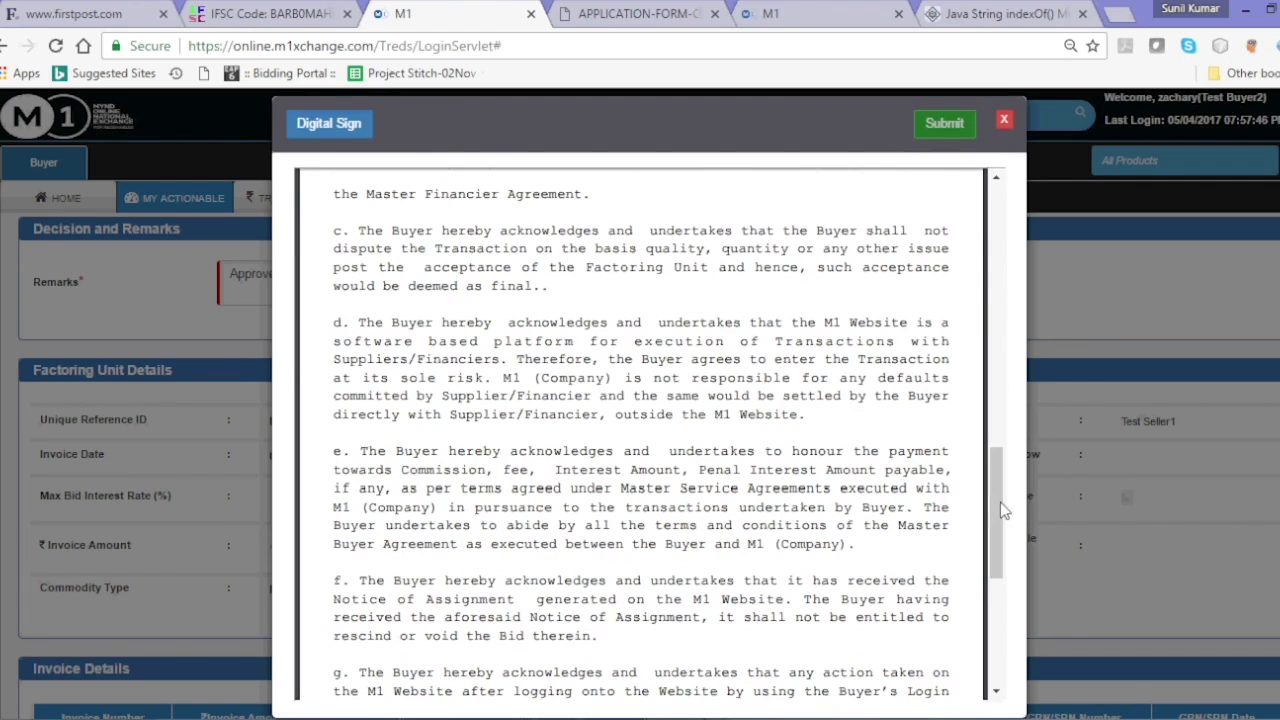
click(999, 628)
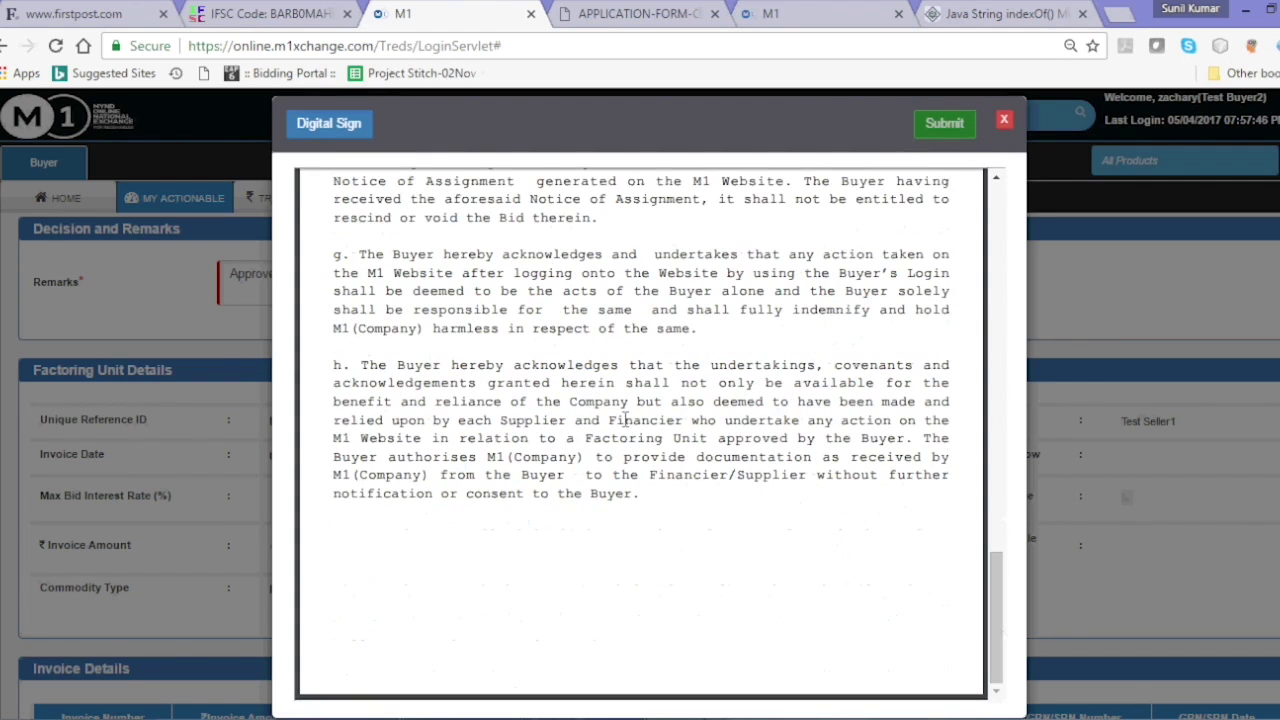
click(329, 125)
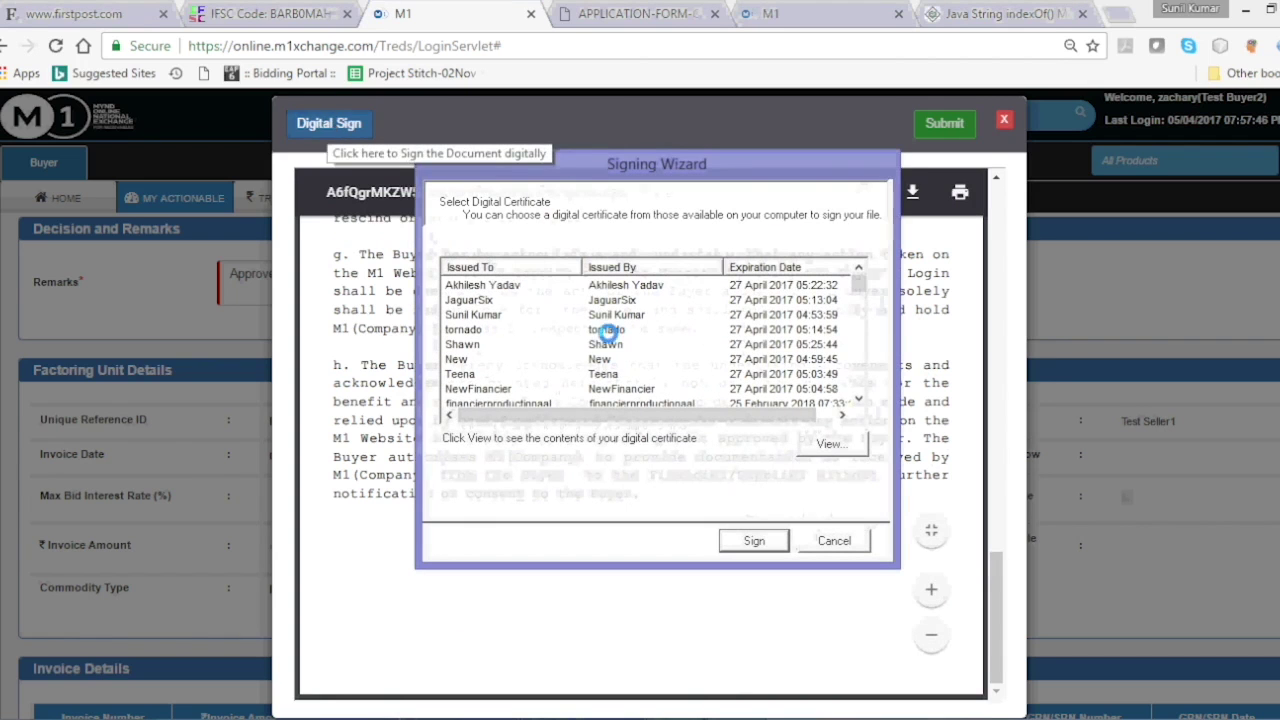
click(643, 347)
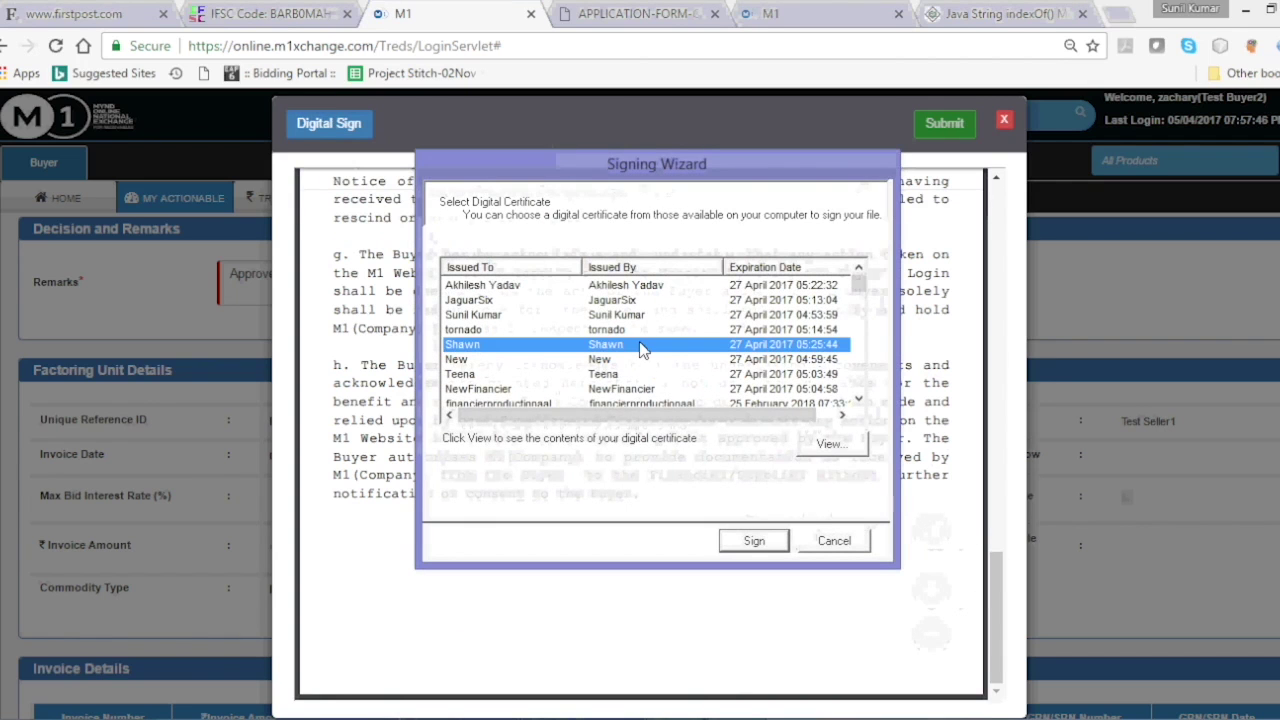
key(z)
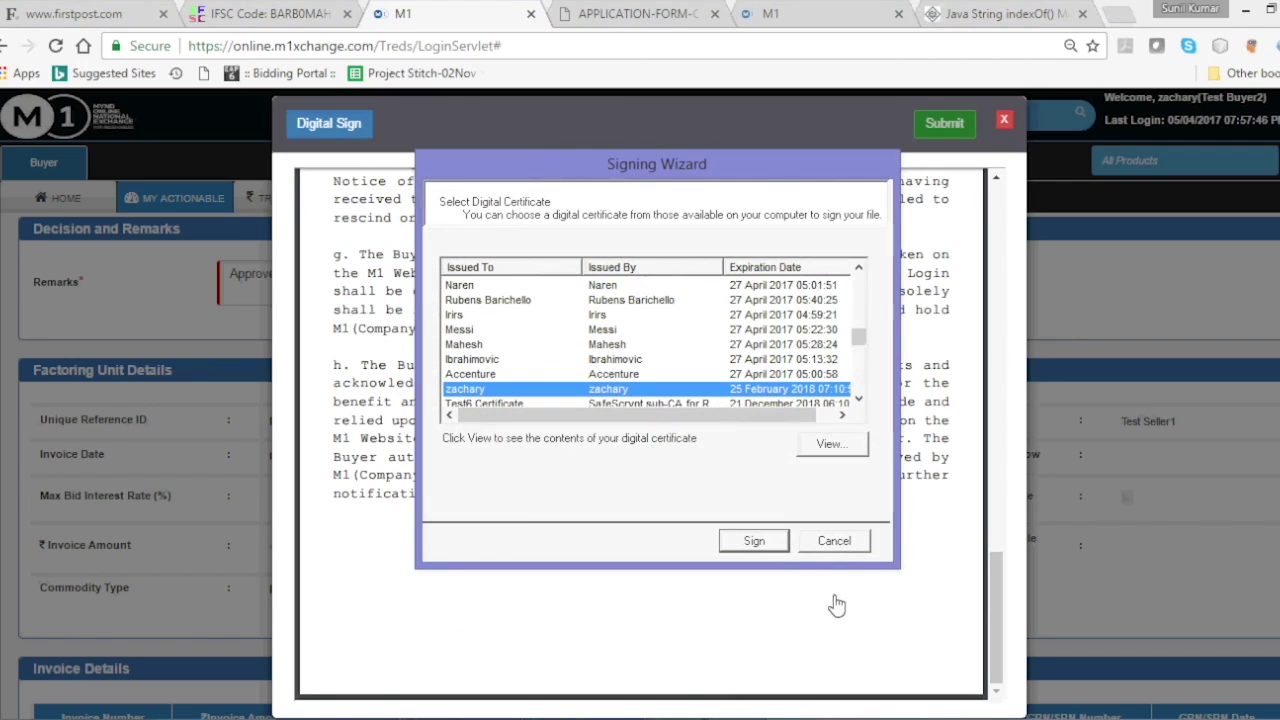
click(770, 547)
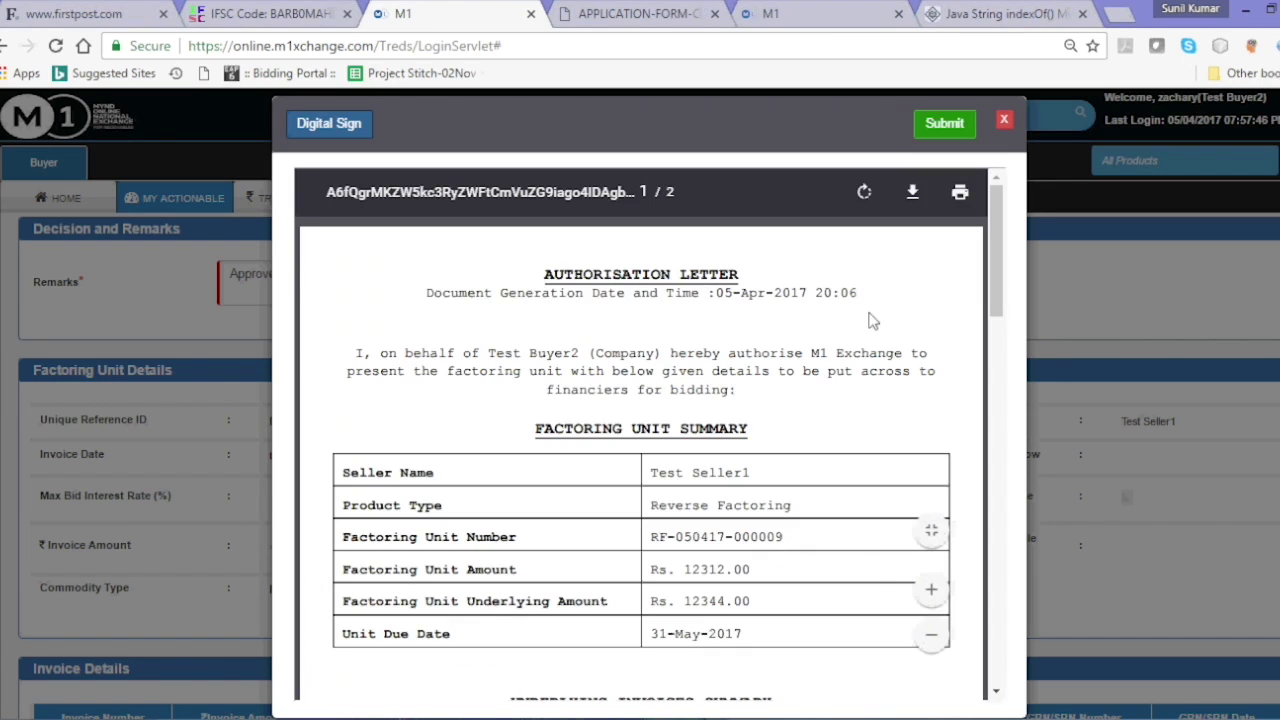
click(932, 128)
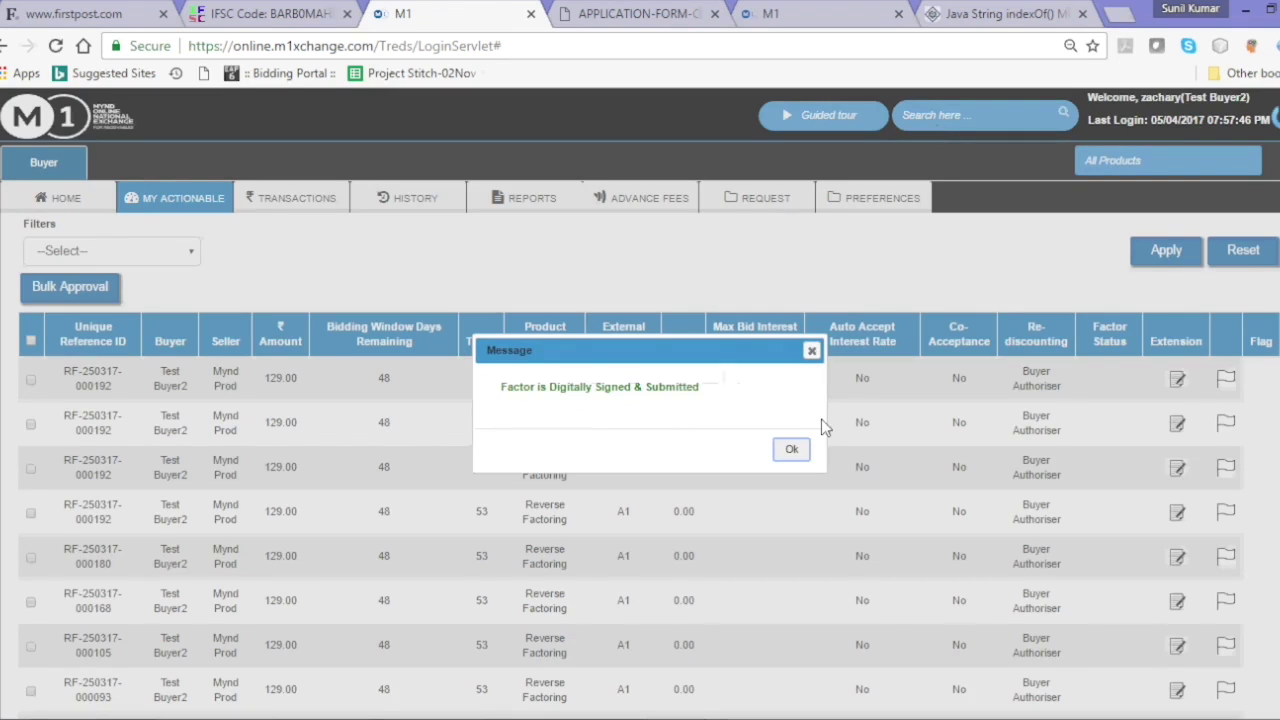
click(791, 449)
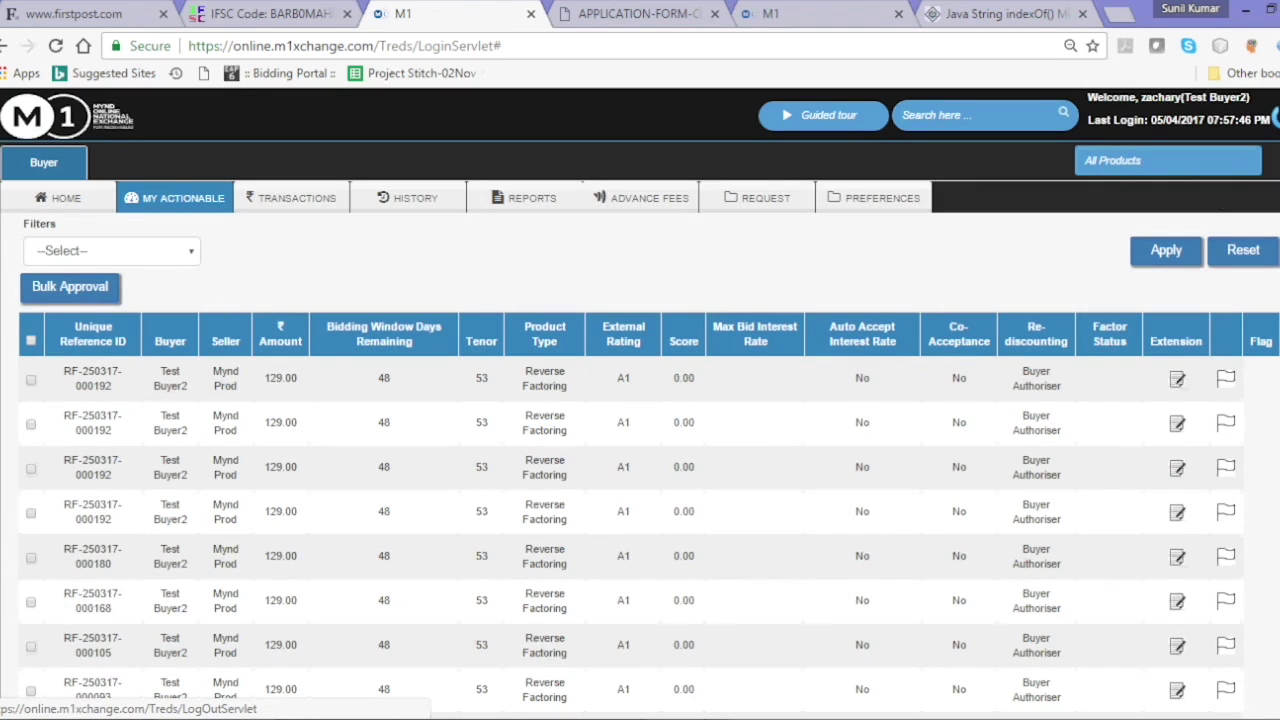
- Log out of the buyer account
click(1277, 117)
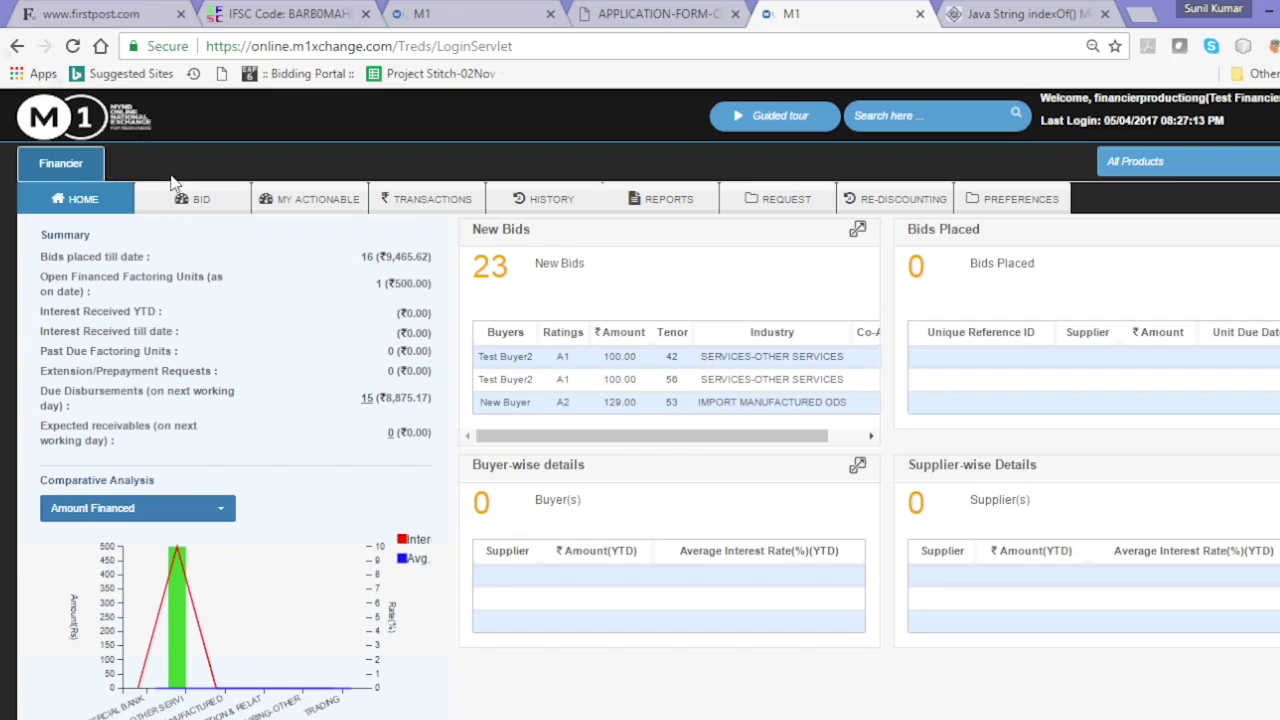
- Open the first unit open for bidding (Test Seller1, due 17/05/2017) and enter a 9% yield
click(190, 201)
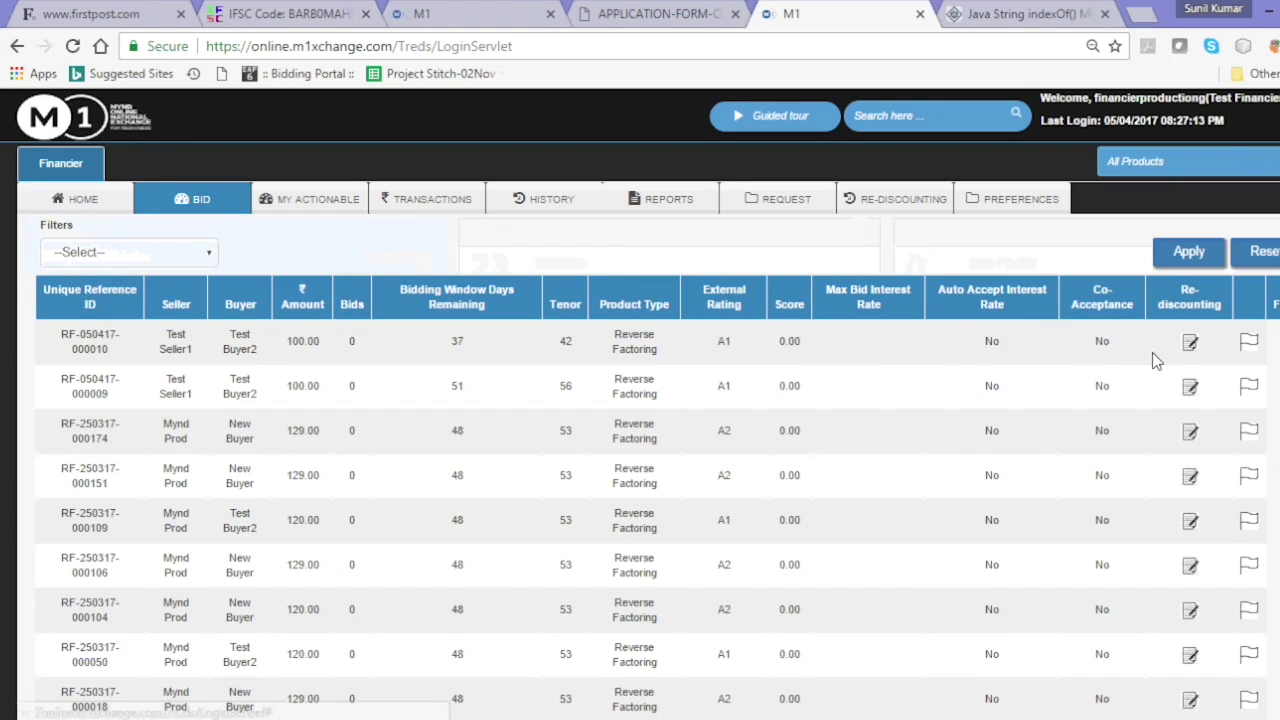
click(1195, 349)
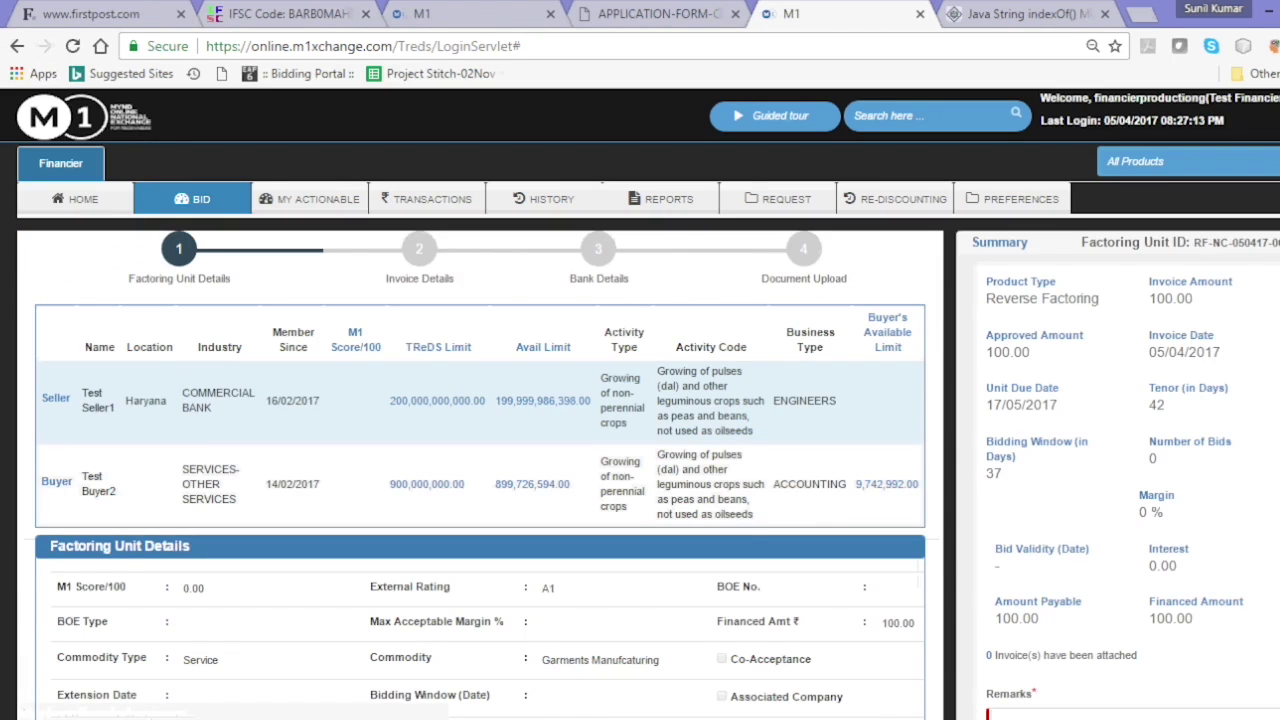
scroll(640, 400, down, 2)
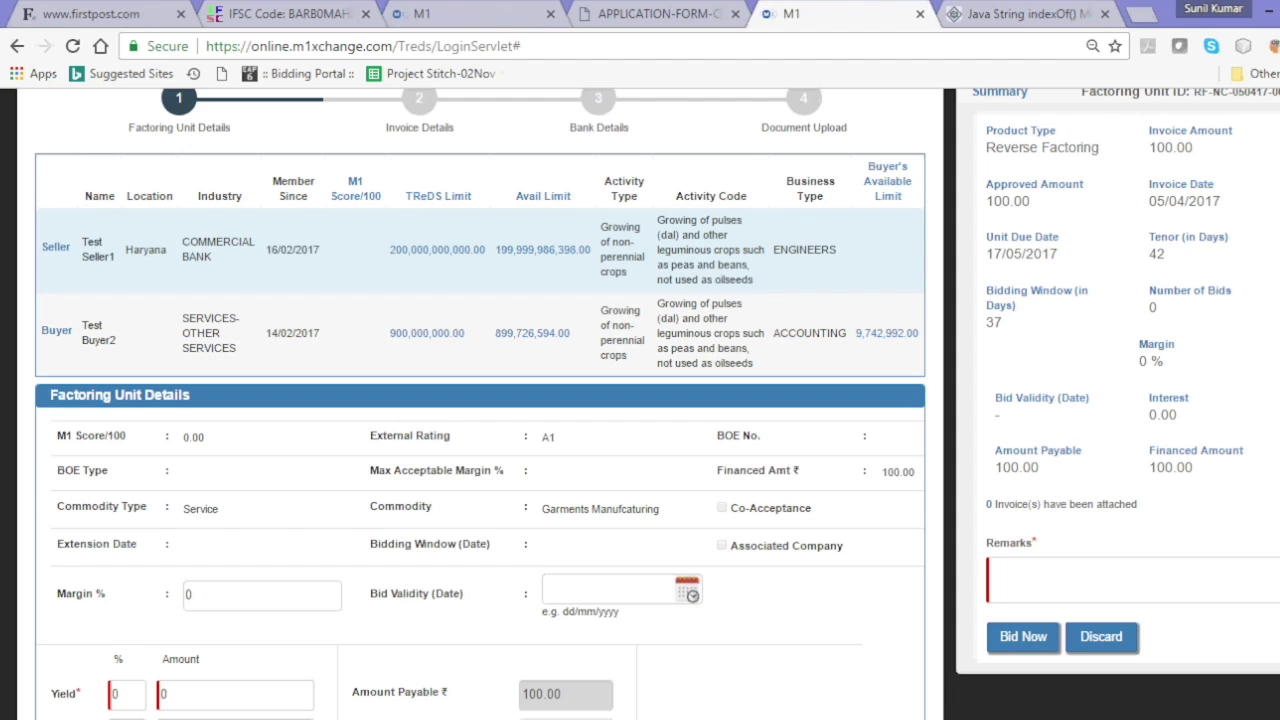
scroll(480, 400, down, 1)
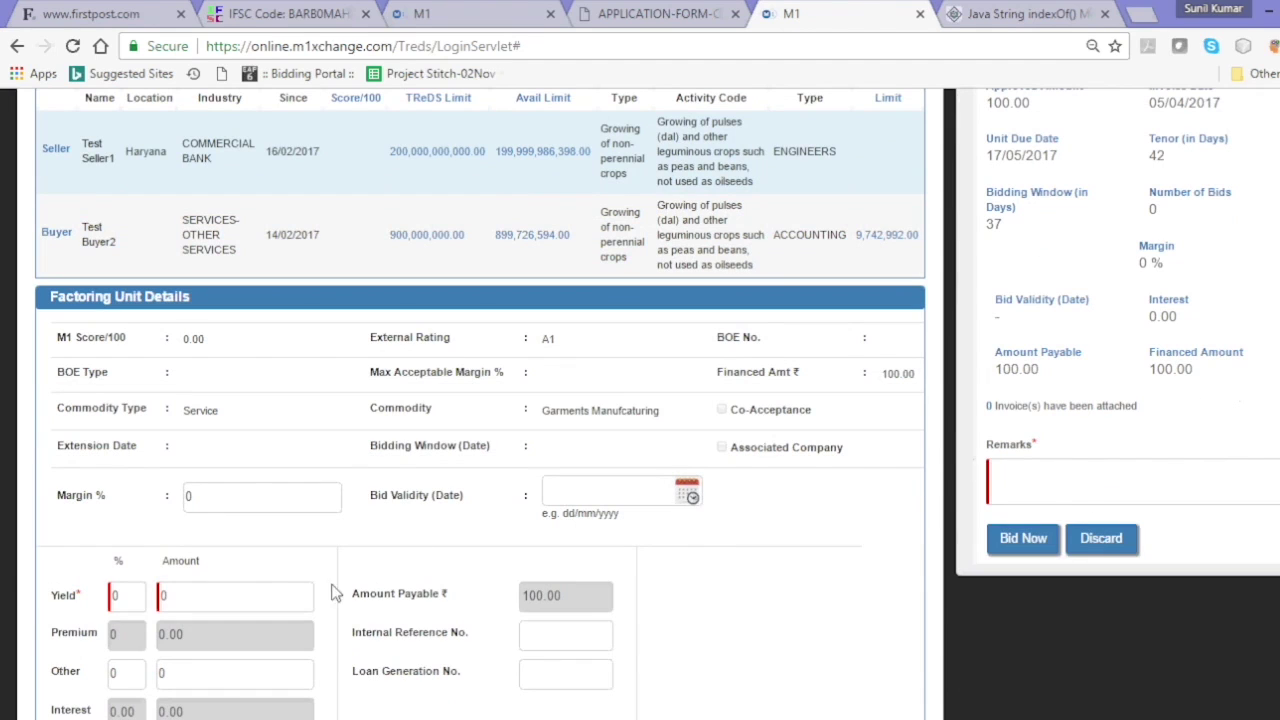
click(135, 601)
text(9)
key(Tab)
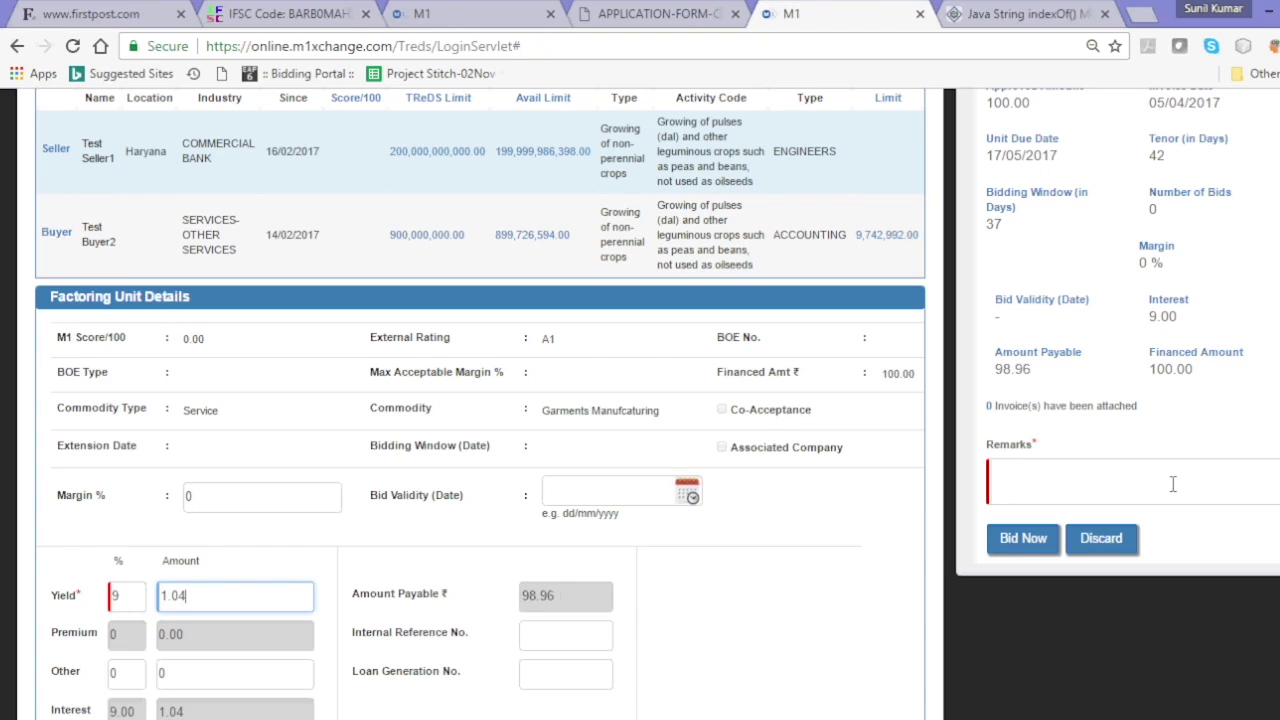
scroll(997, 645, down, 2)
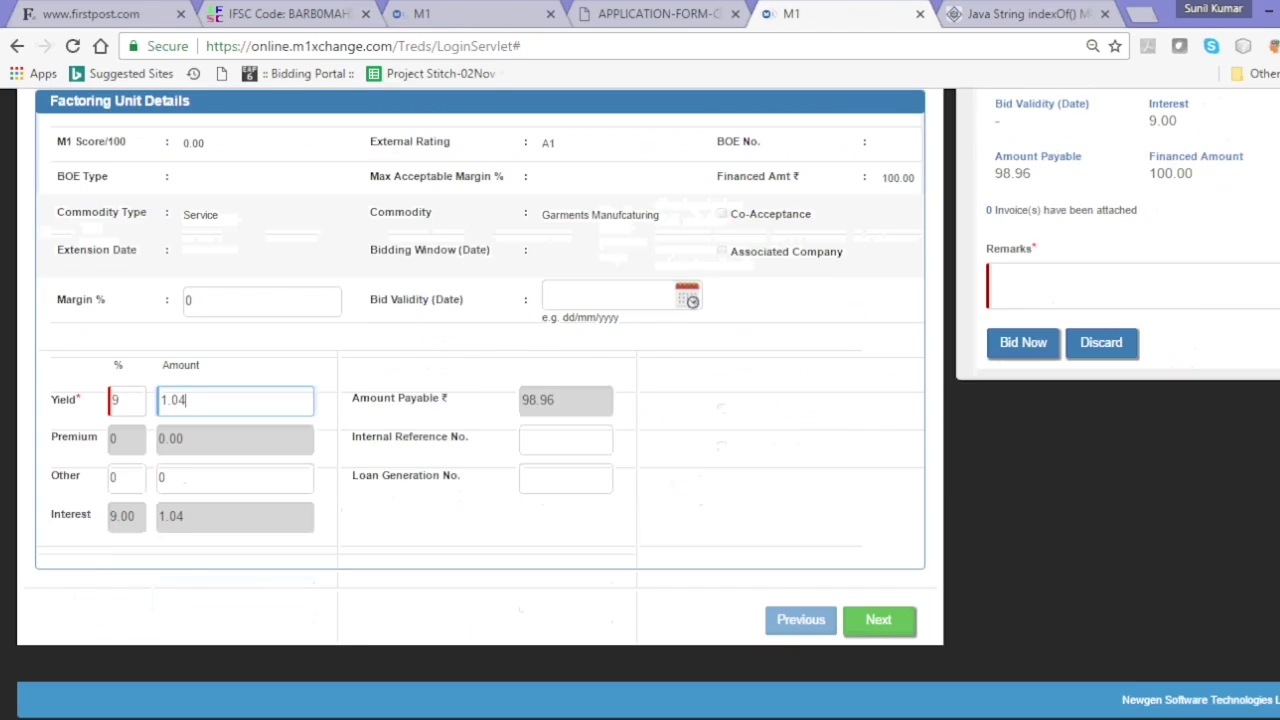
- Go through the invoice and bank details pages and place the 9% bid with remark 'ok'
click(880, 622)
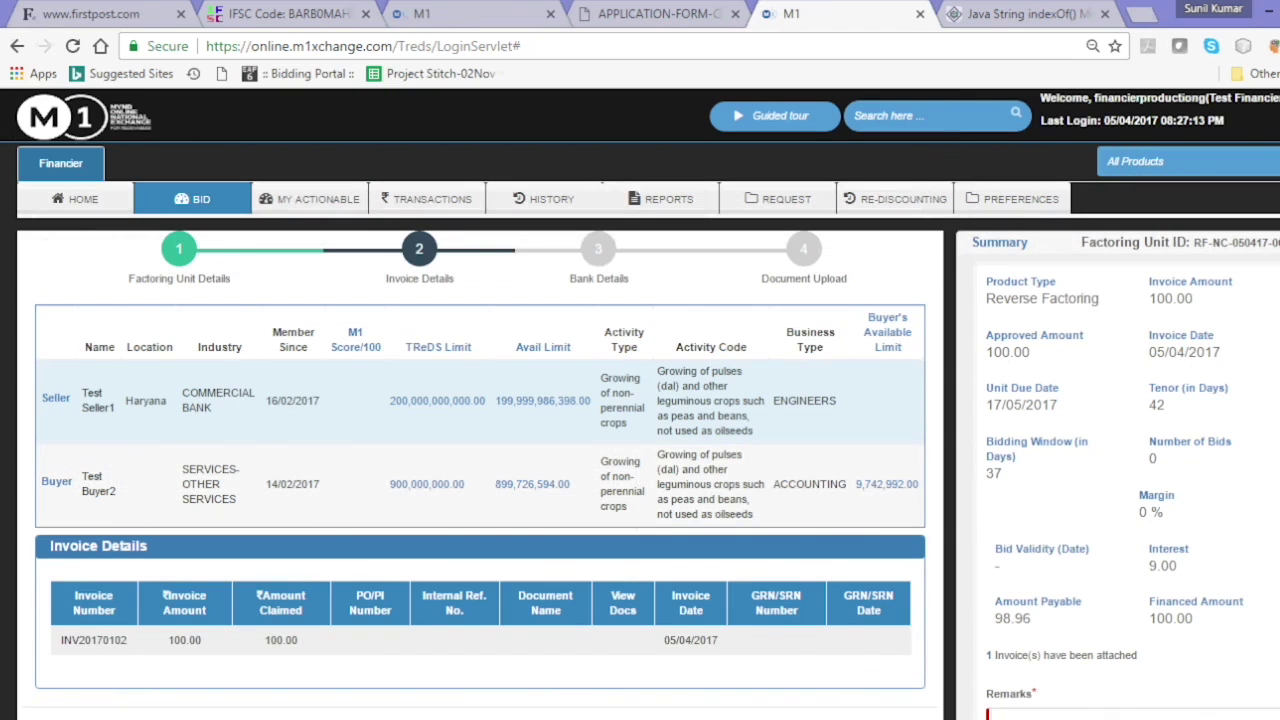
scroll(640, 400, down, 1)
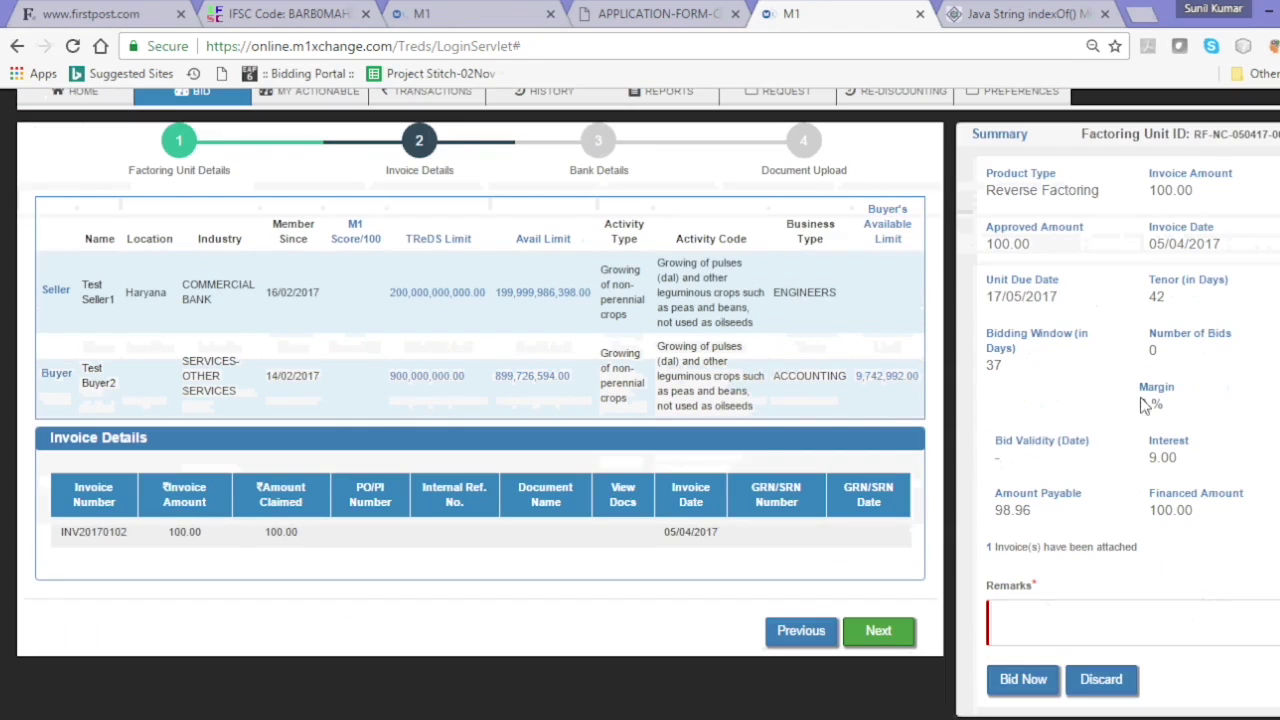
click(886, 628)
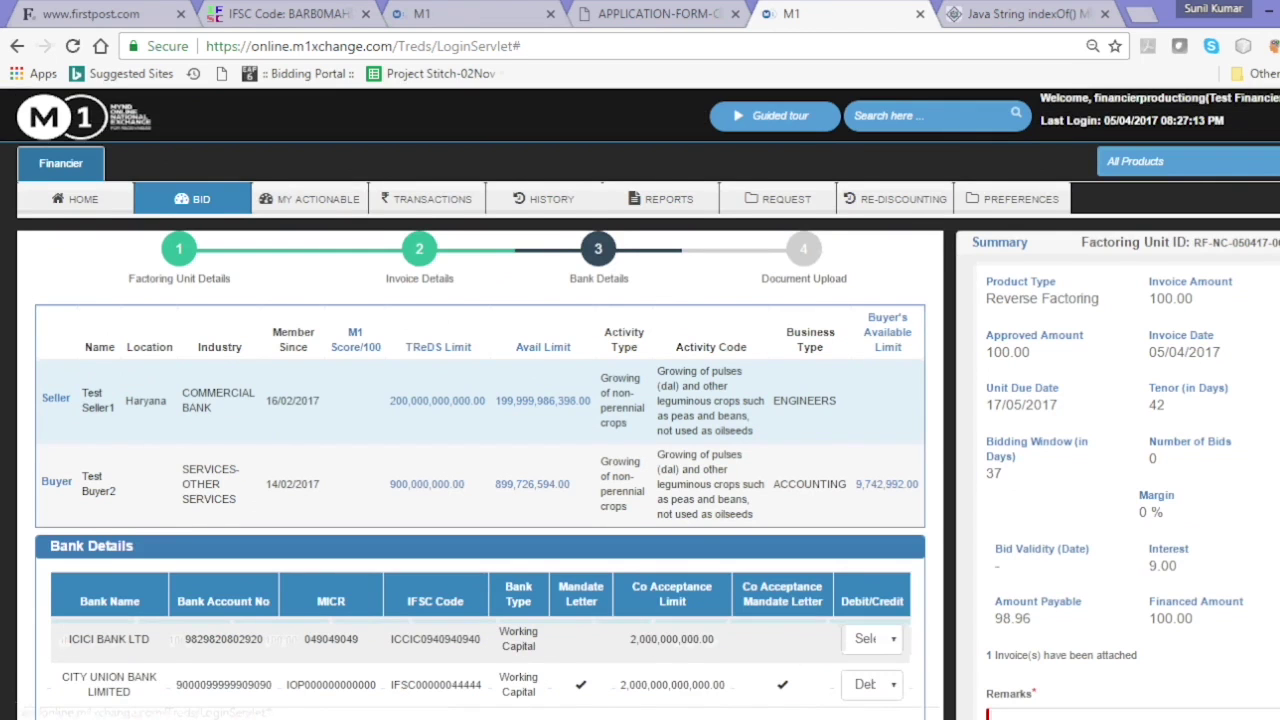
scroll(985, 630, down, 1)
click(1065, 640)
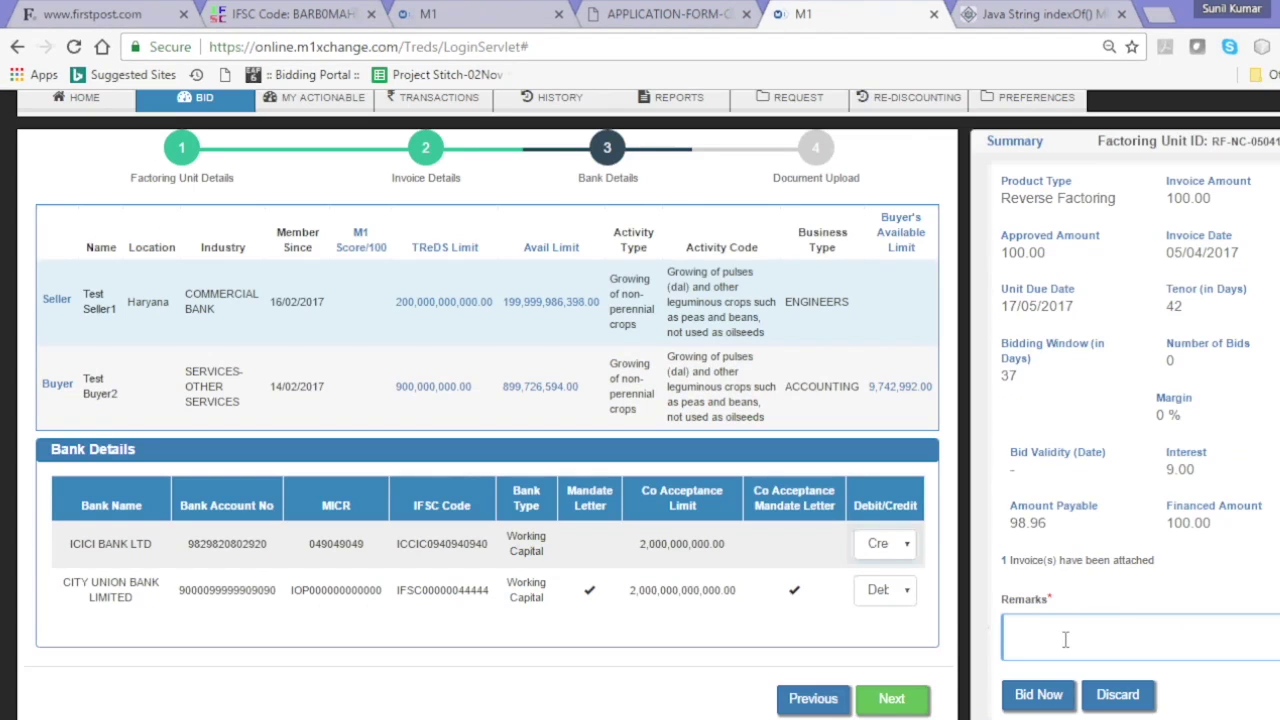
click(1050, 694)
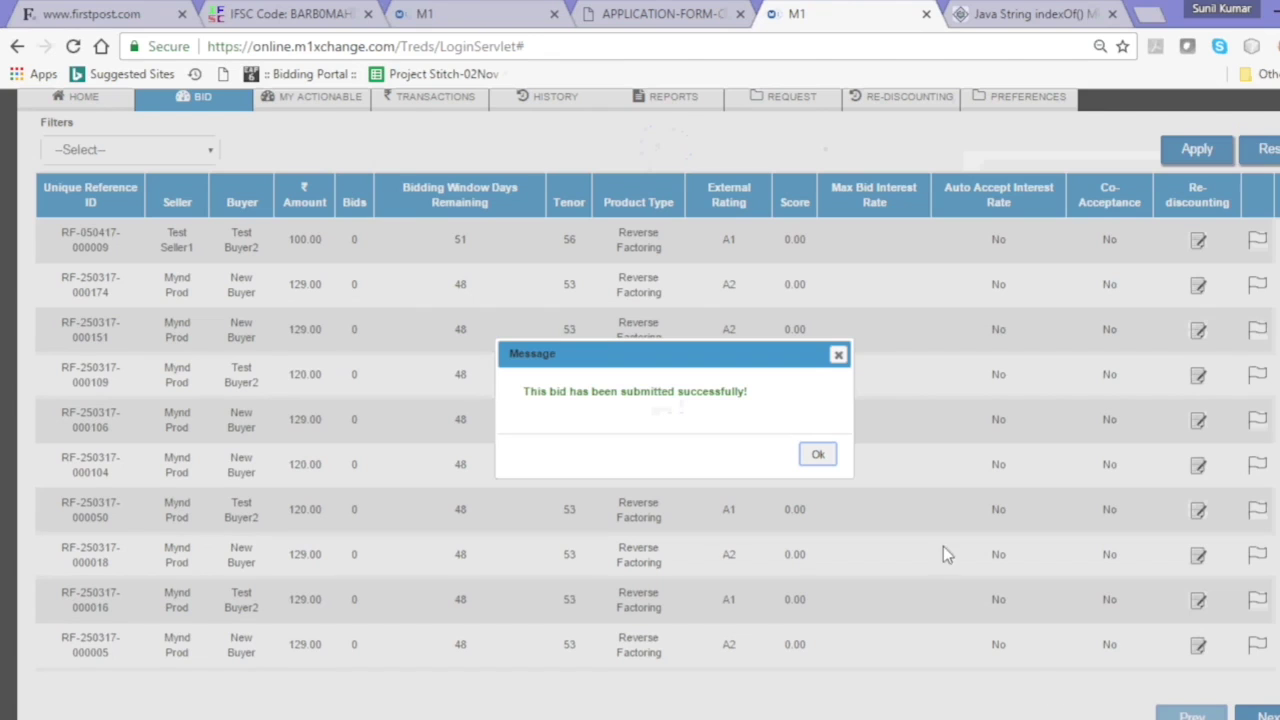
click(818, 458)
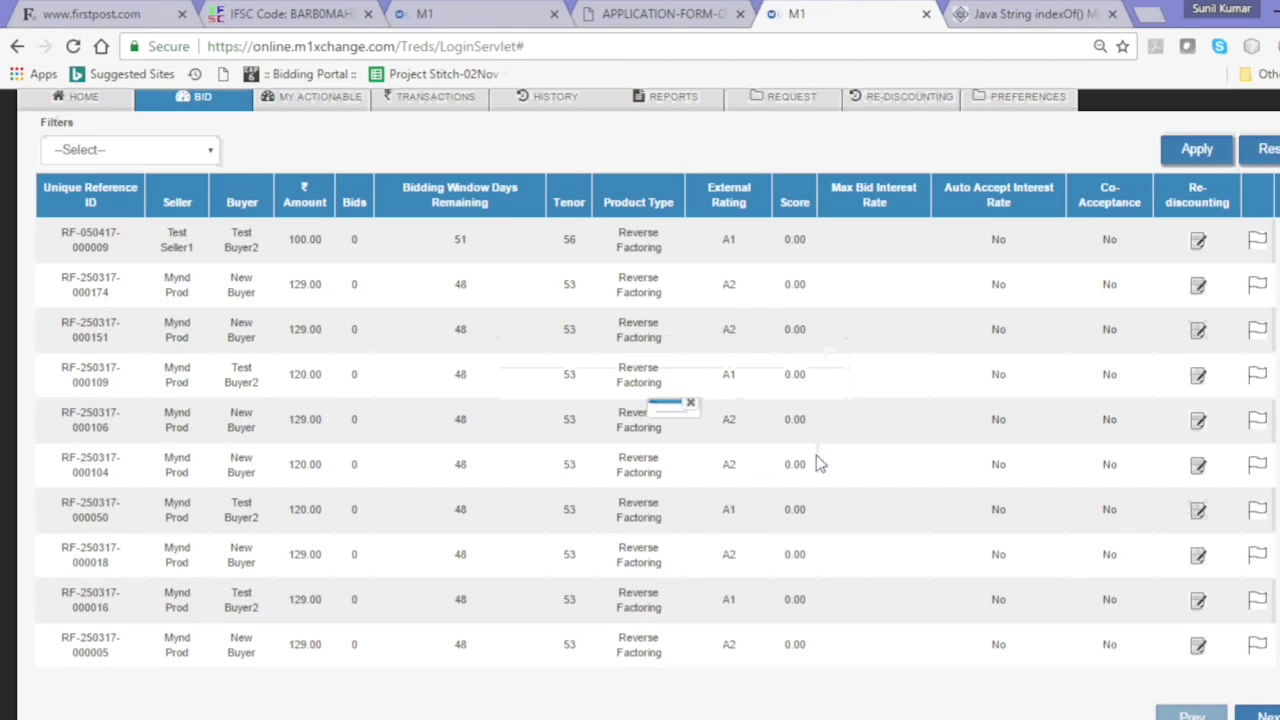
scroll(640, 404, up, 2)
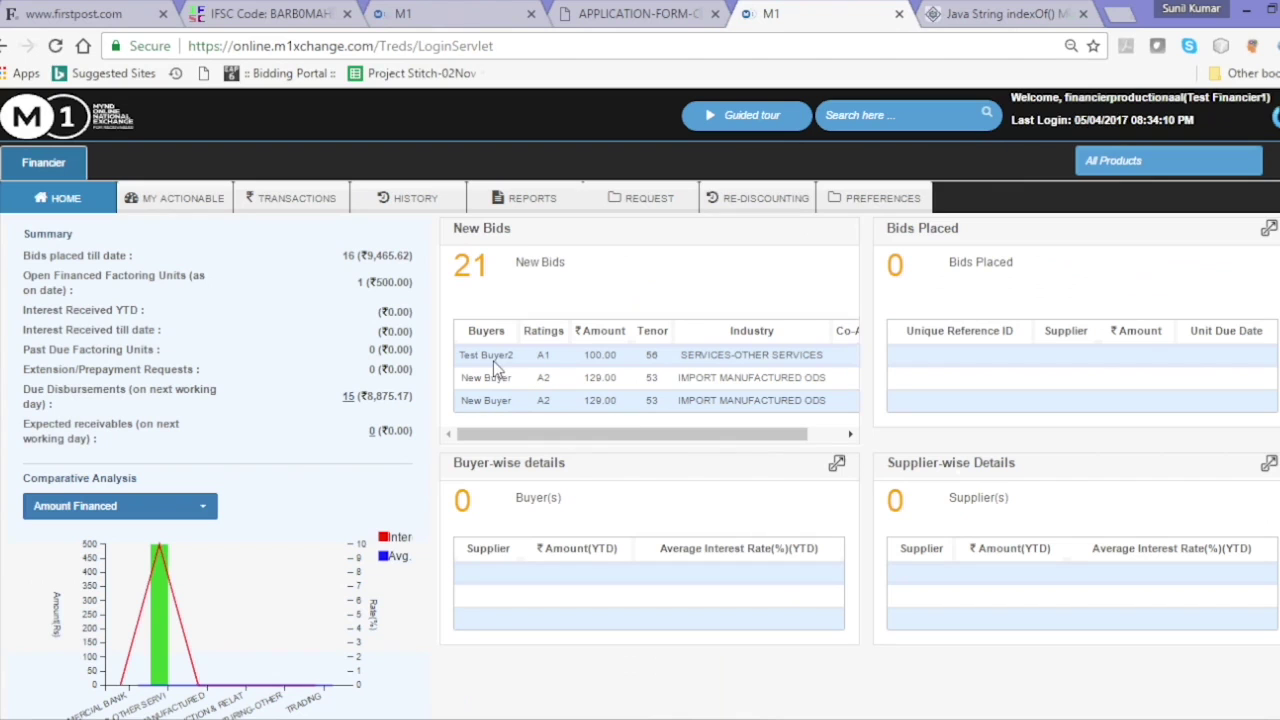
click(185, 200)
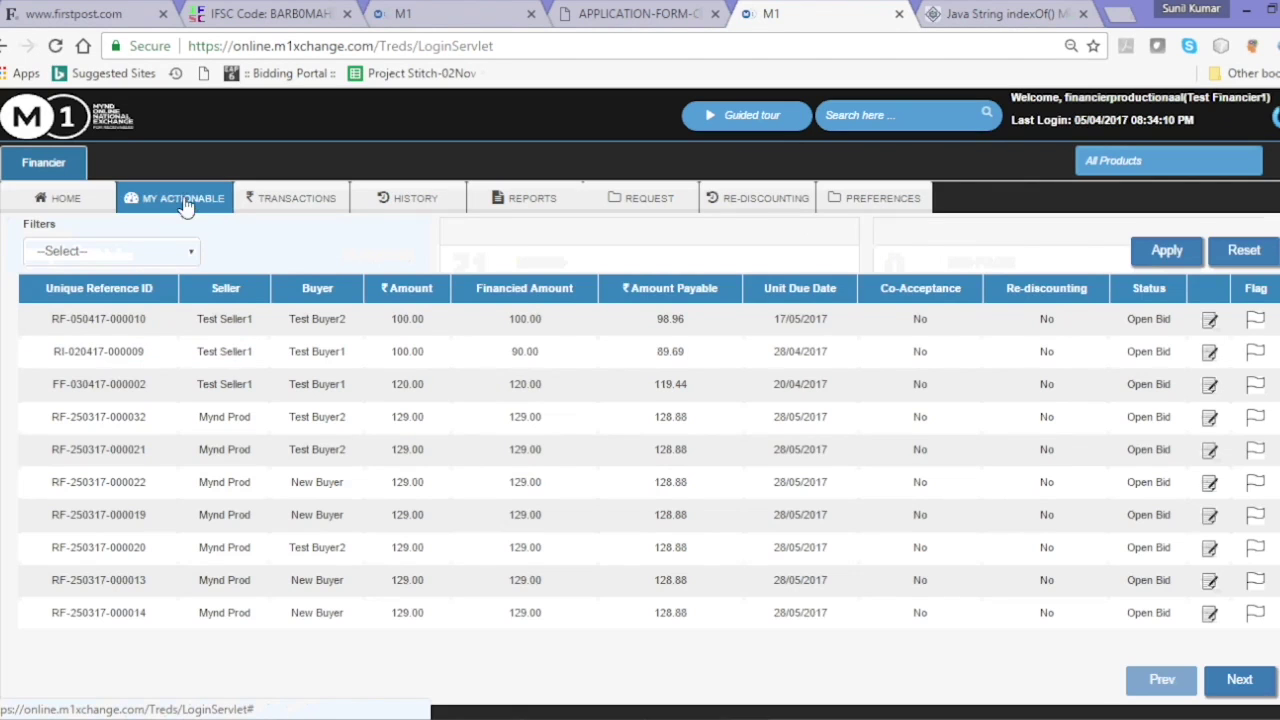
click(1210, 322)
scroll(1210, 330, down, 6)
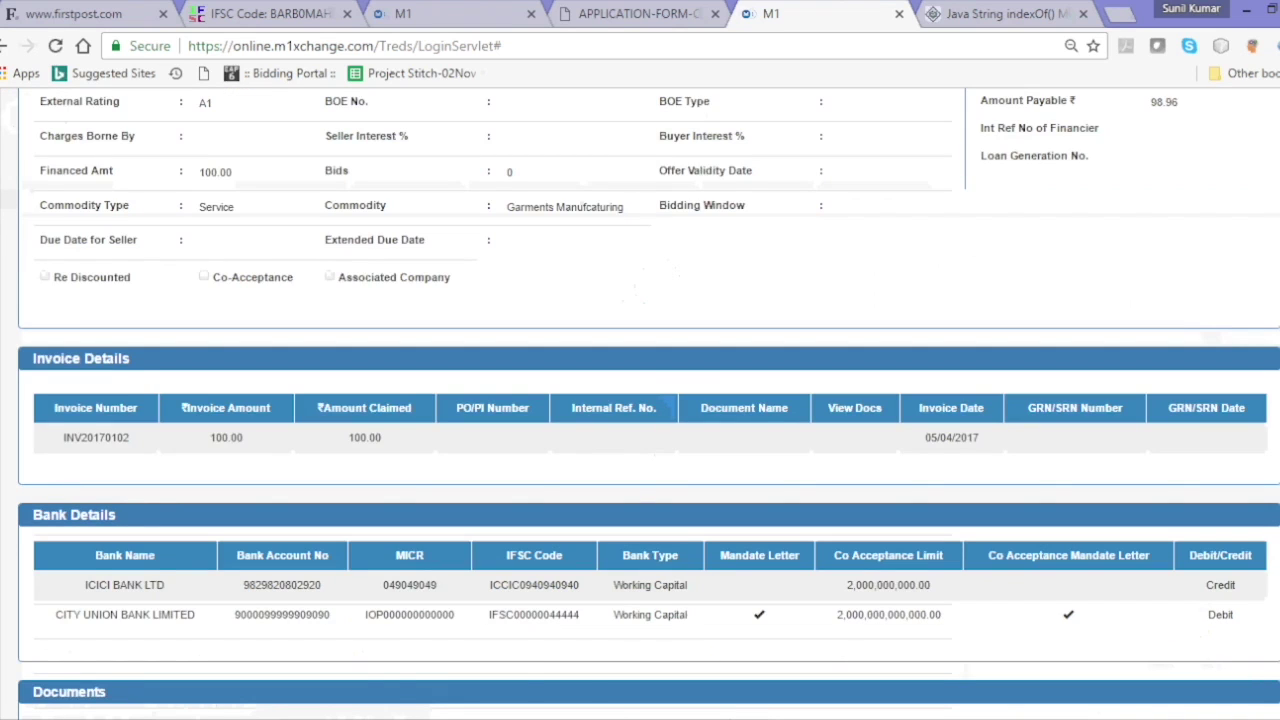
scroll(640, 400, down, 4)
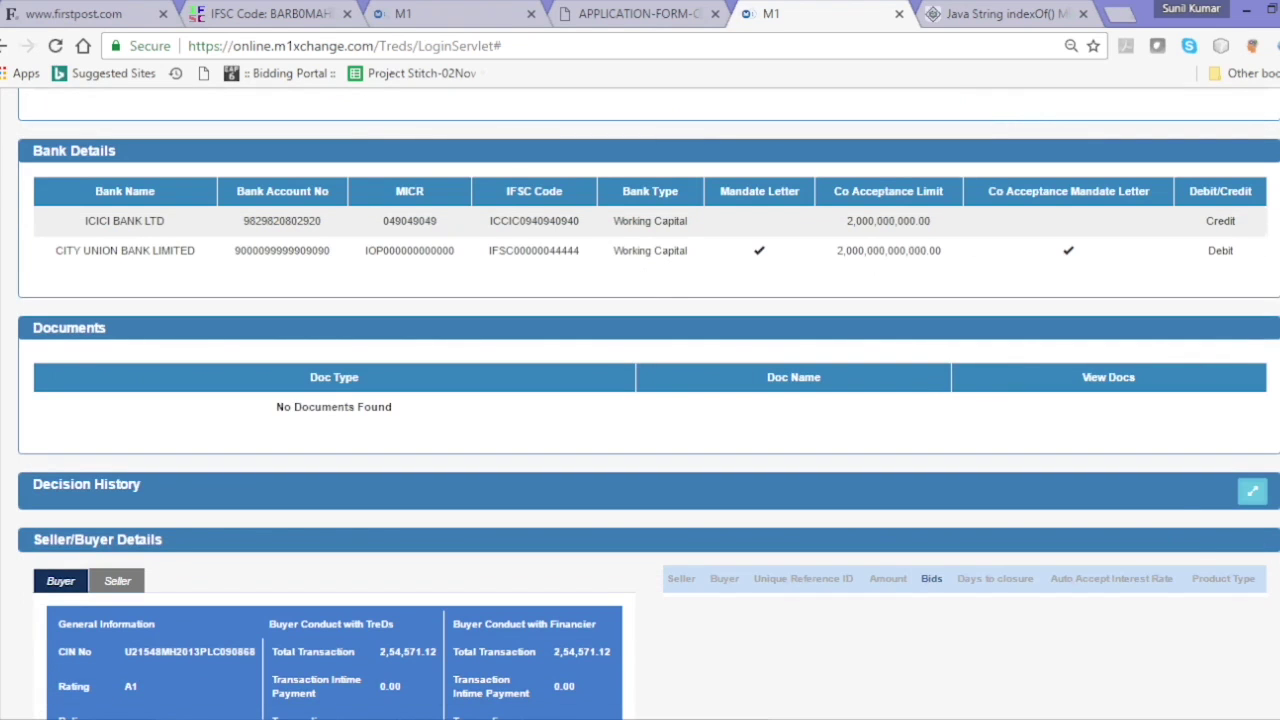
scroll(640, 400, up, 6)
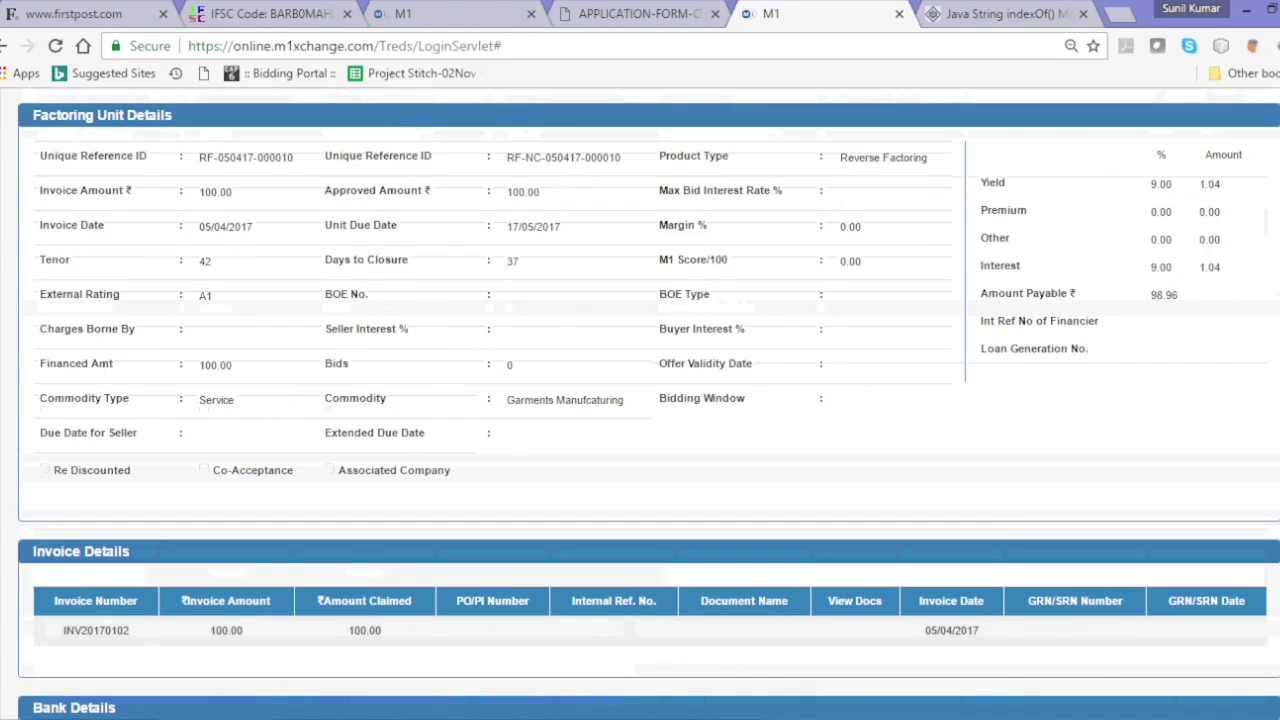
scroll(1249, 249, up, 4)
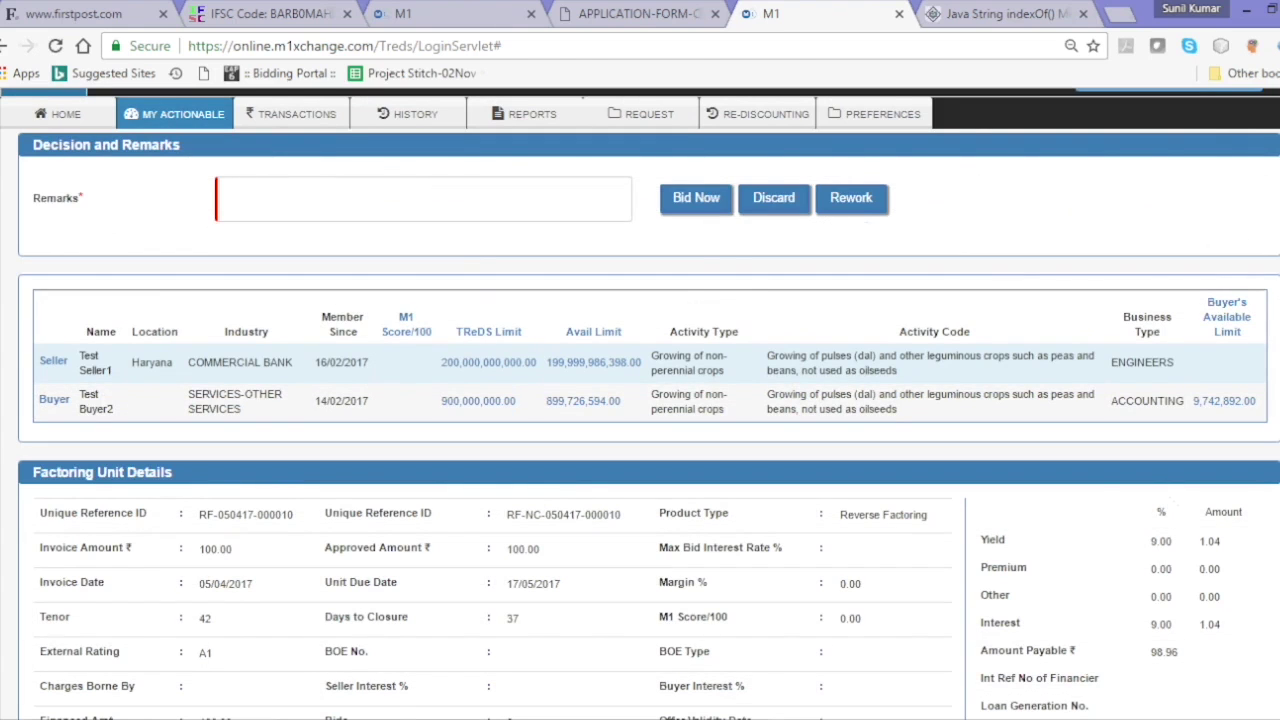
click(455, 190)
text(Approved)
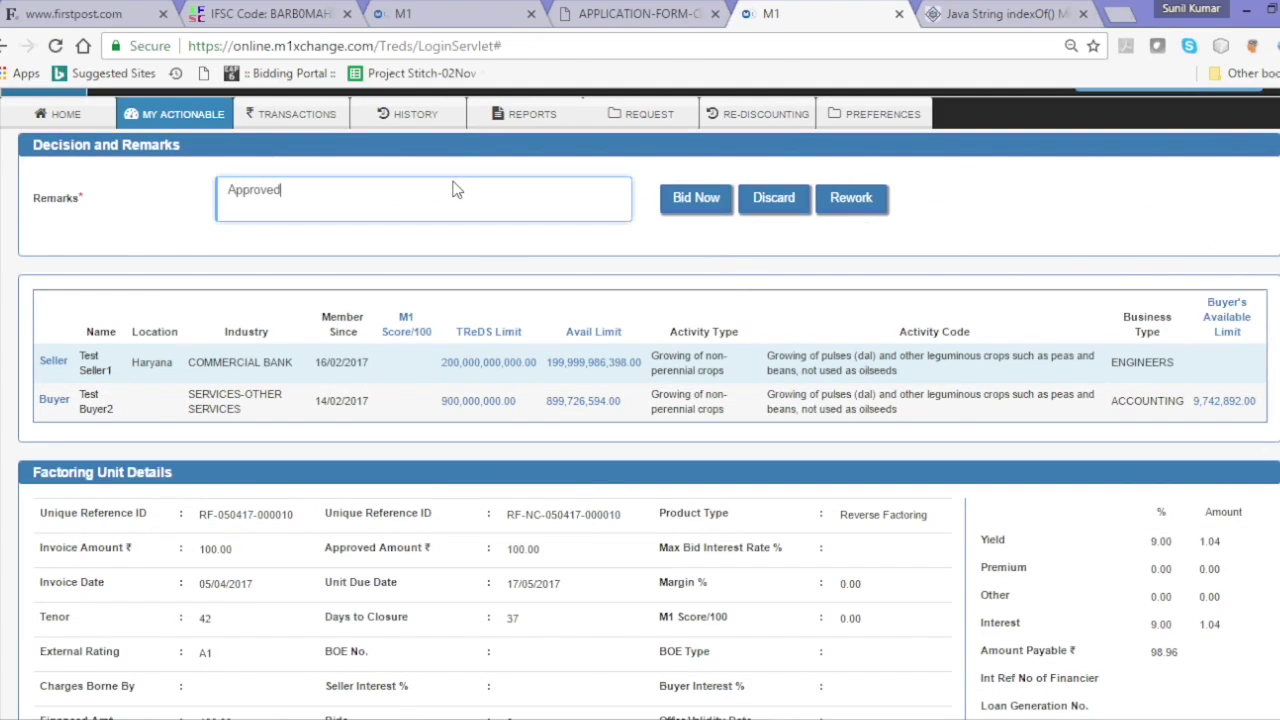
click(699, 200)
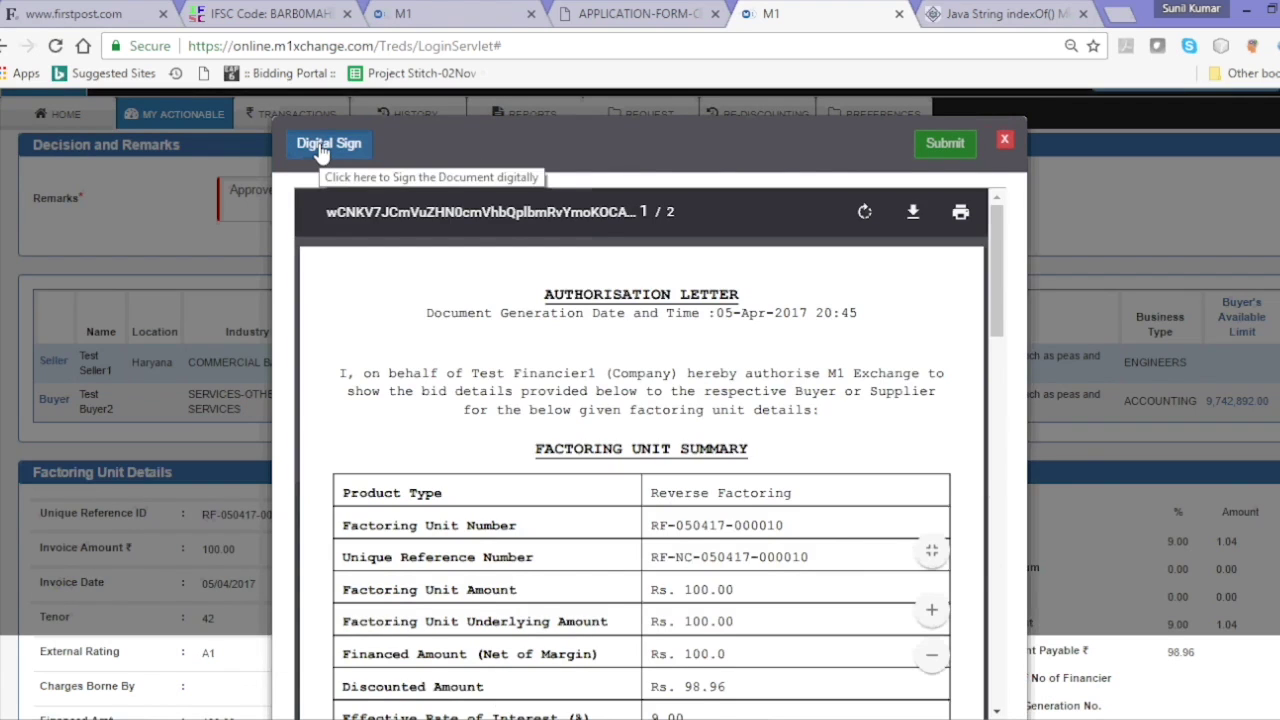
- Sign the bid authorisation letter with the financier's certificate and submit it
click(321, 147)
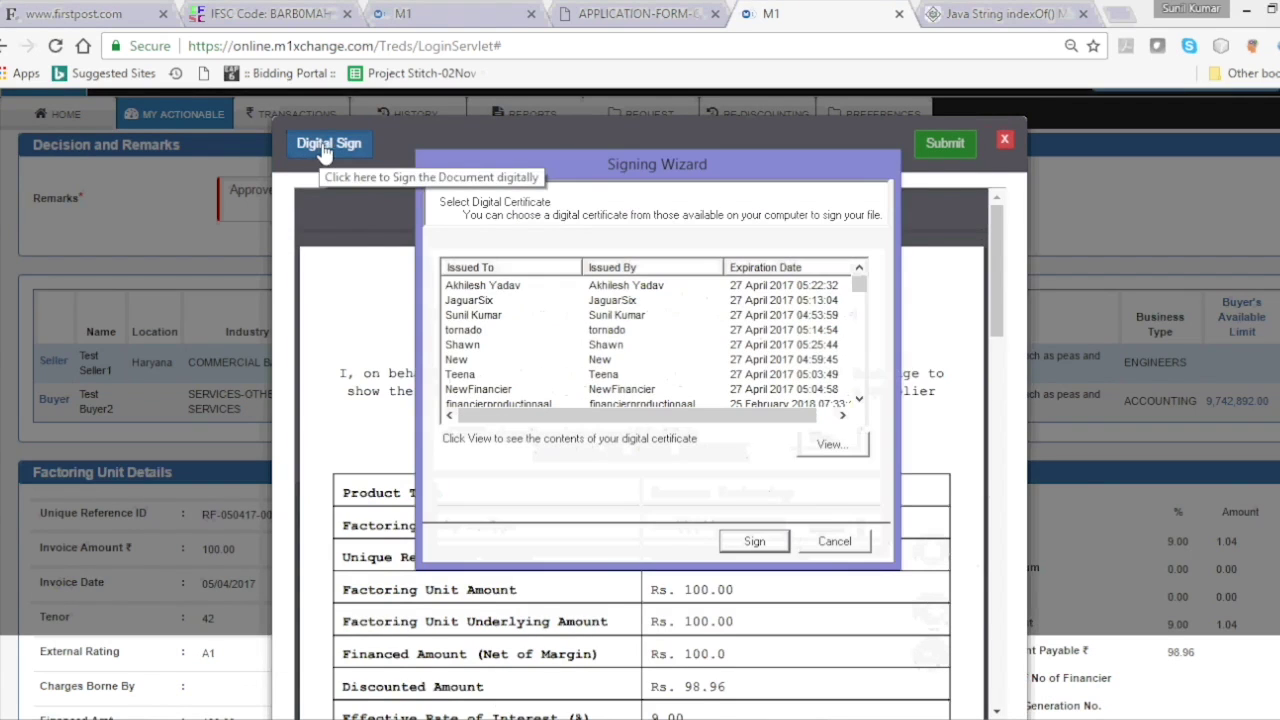
click(556, 318)
key(p)
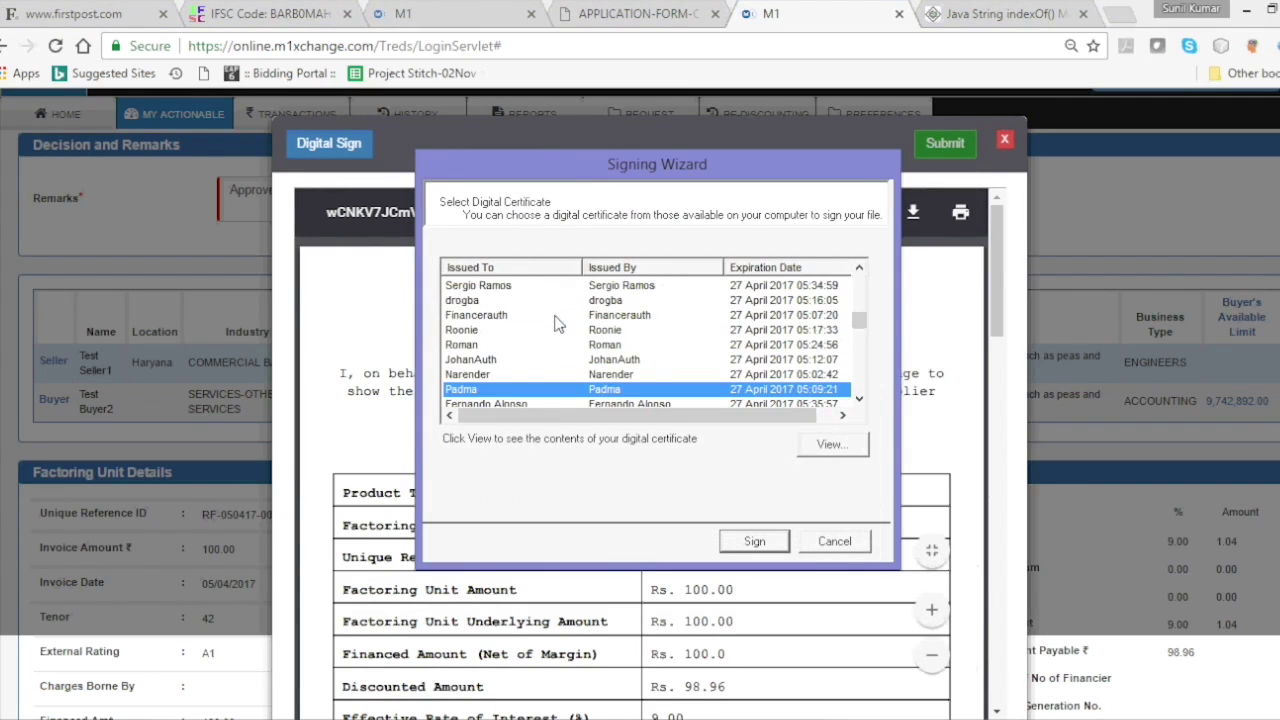
key(f)
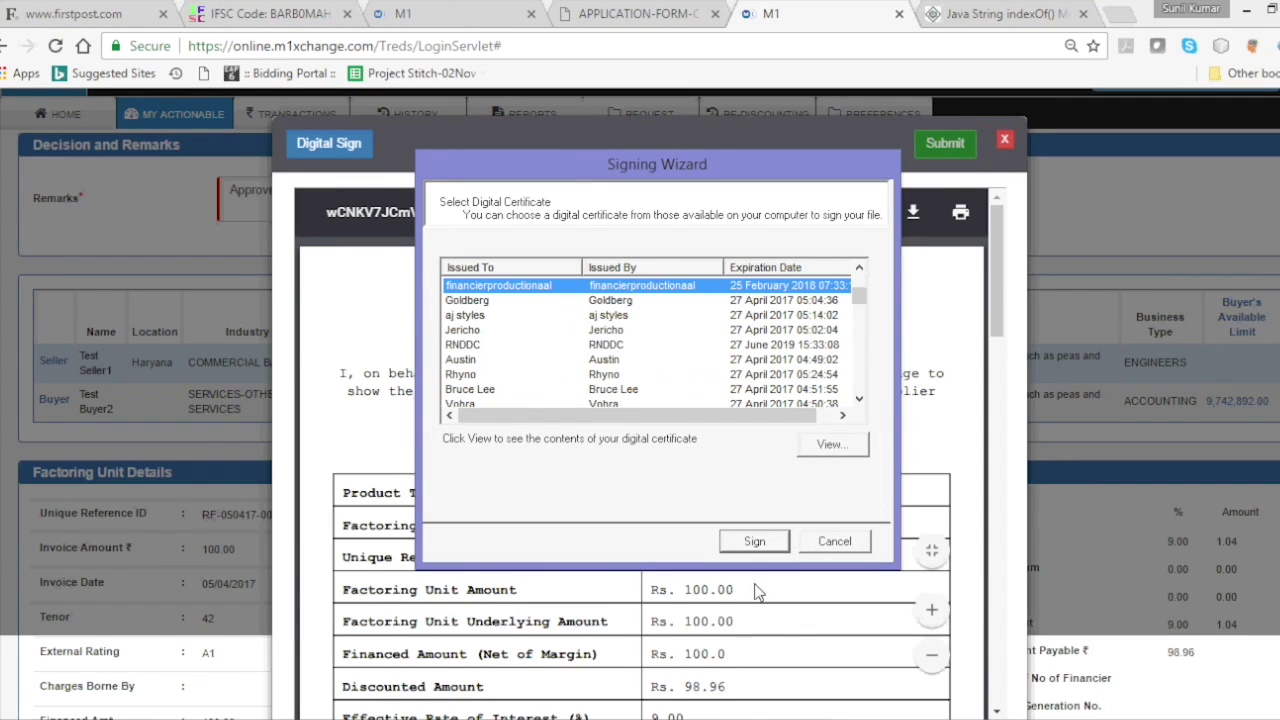
click(756, 536)
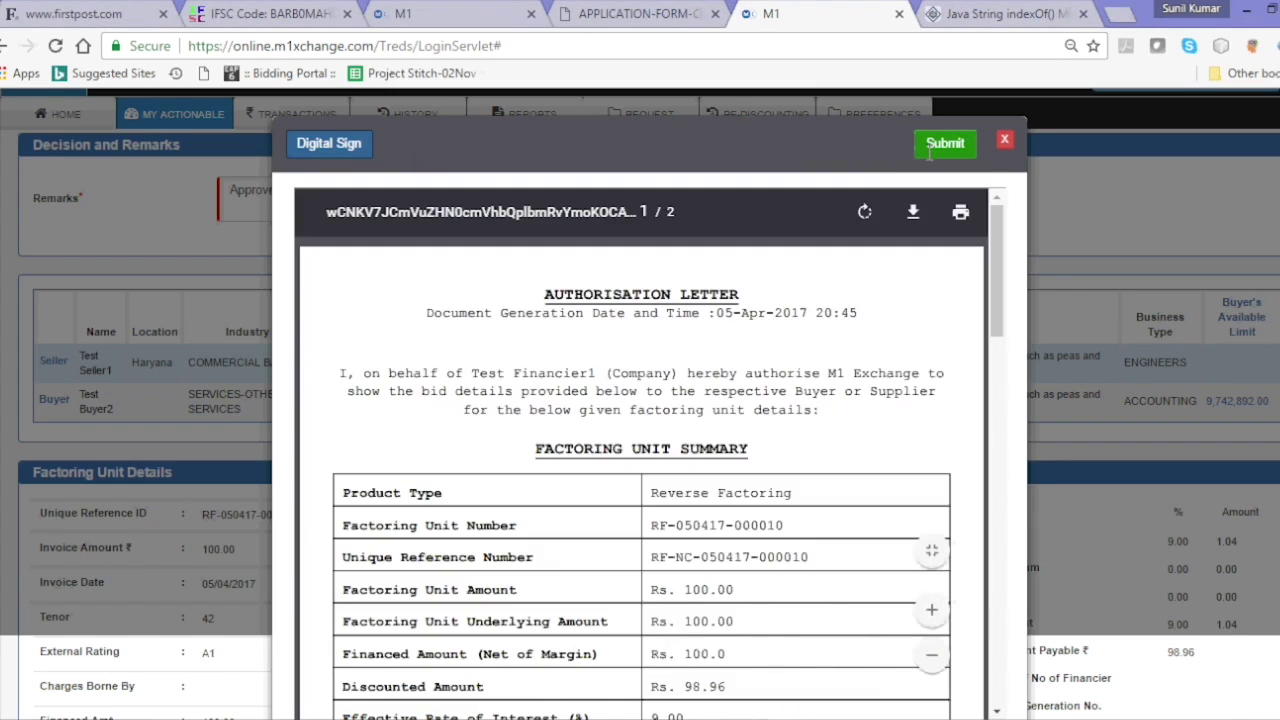
click(930, 148)
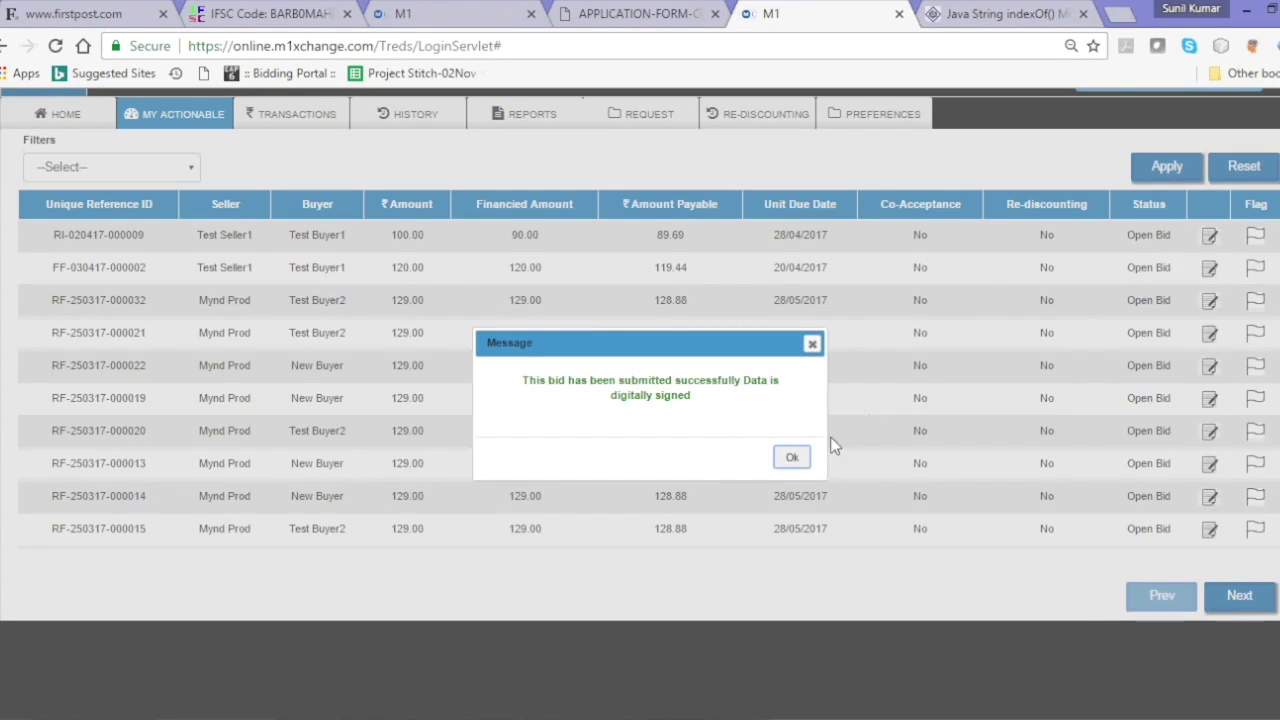
click(796, 459)
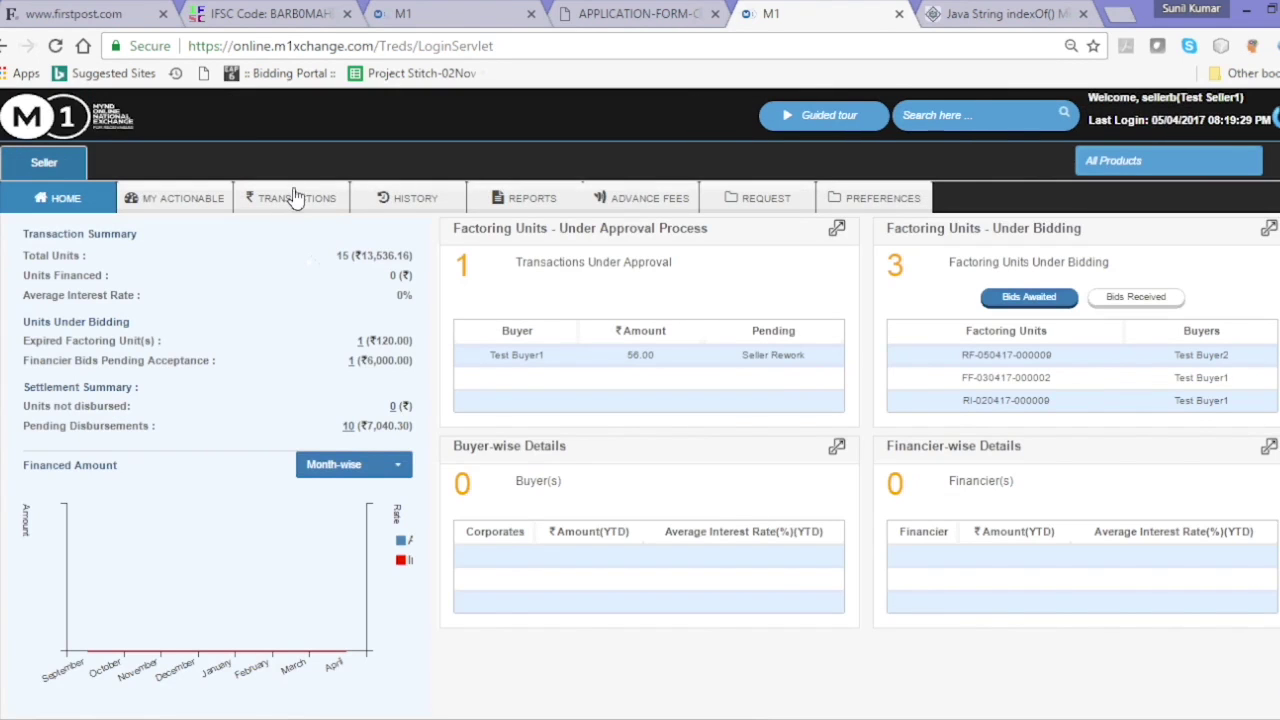
click(296, 197)
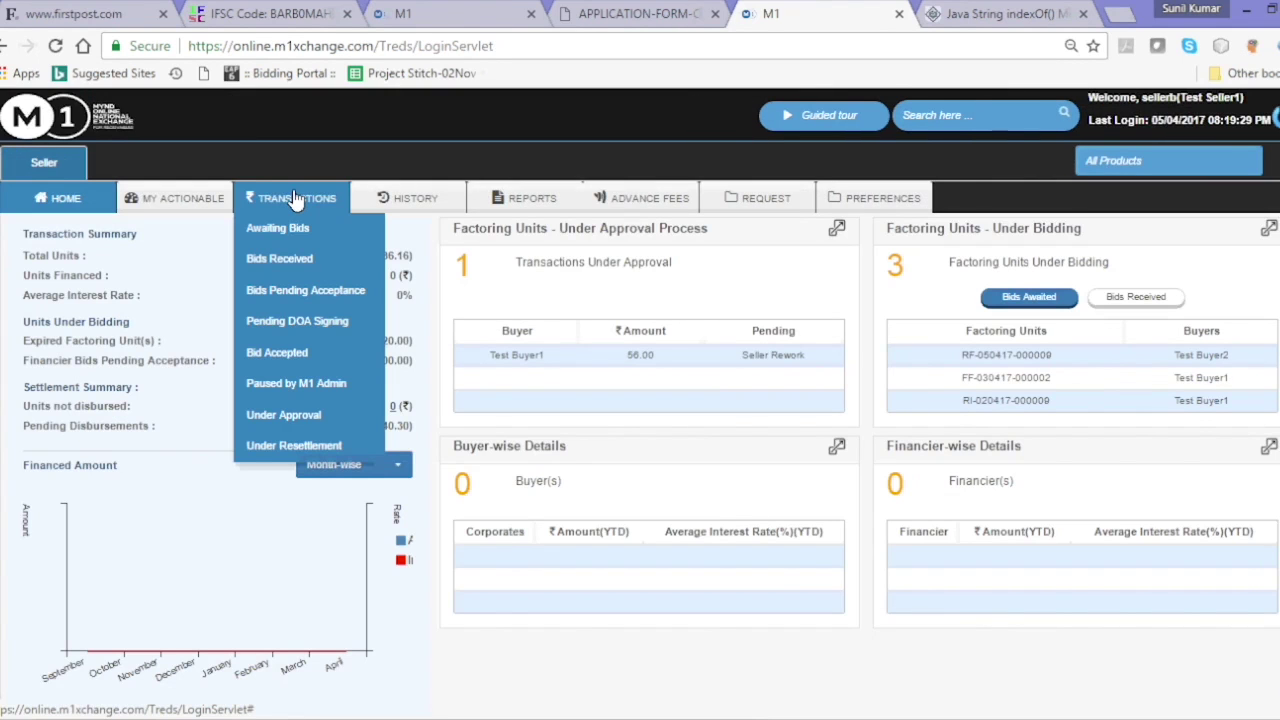
click(296, 258)
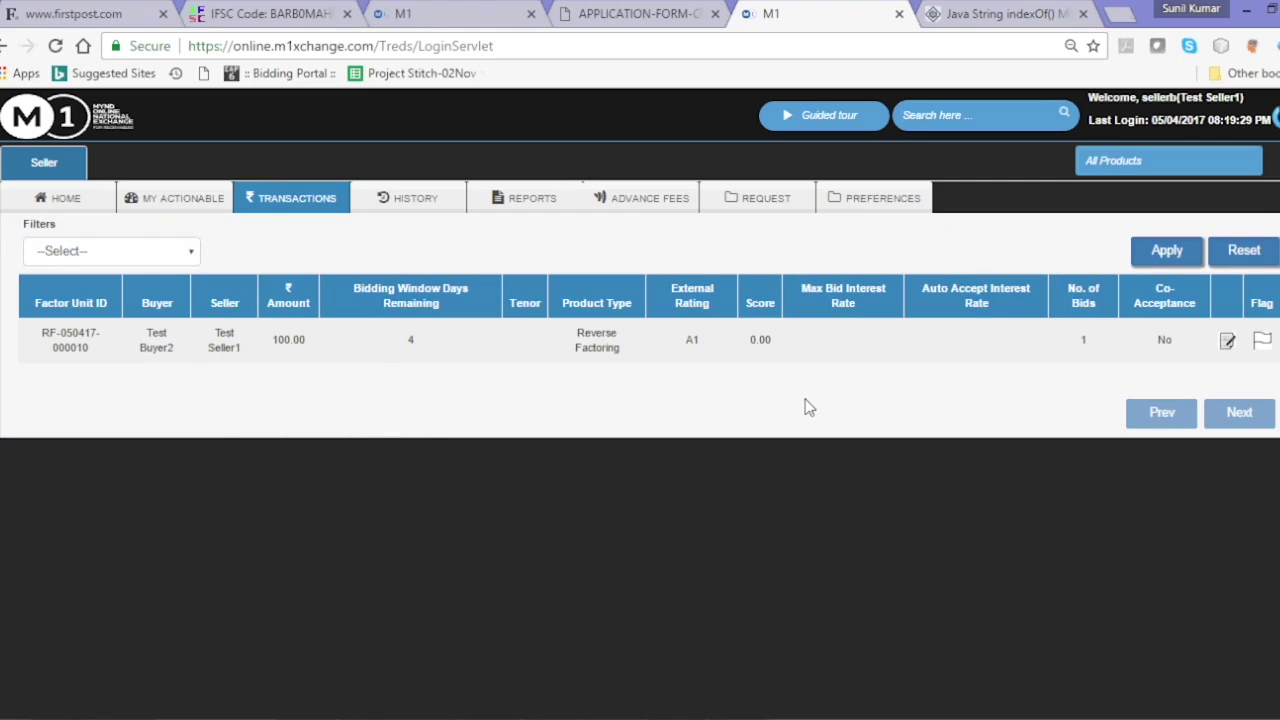
click(1227, 341)
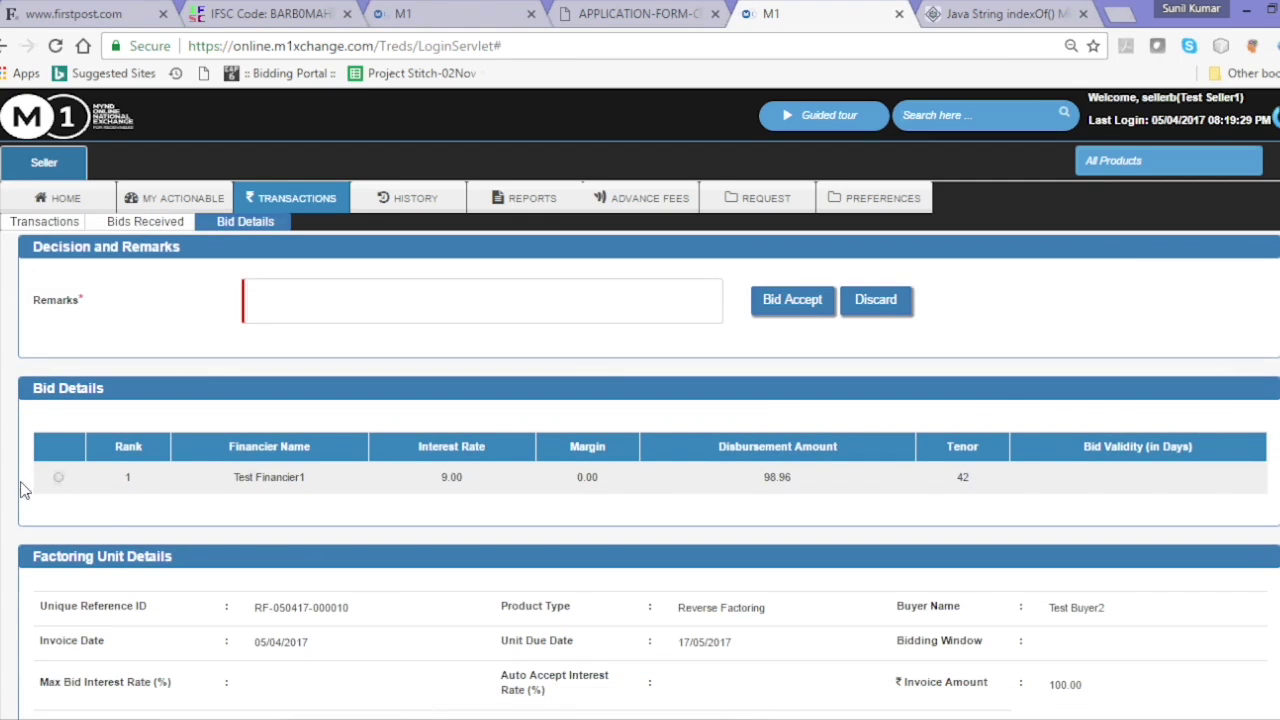
- Accept the rank 1 financier bid at 9.00% with the remark 'Accepted'
click(57, 479)
click(348, 295)
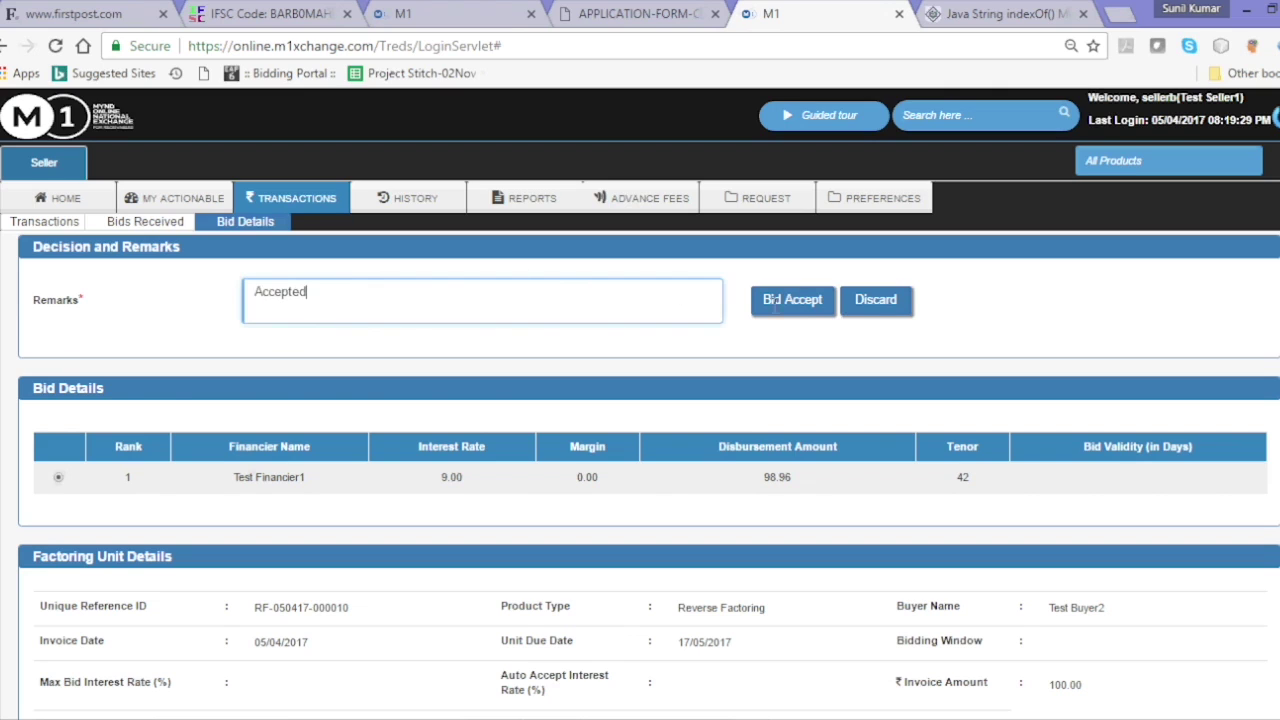
click(792, 300)
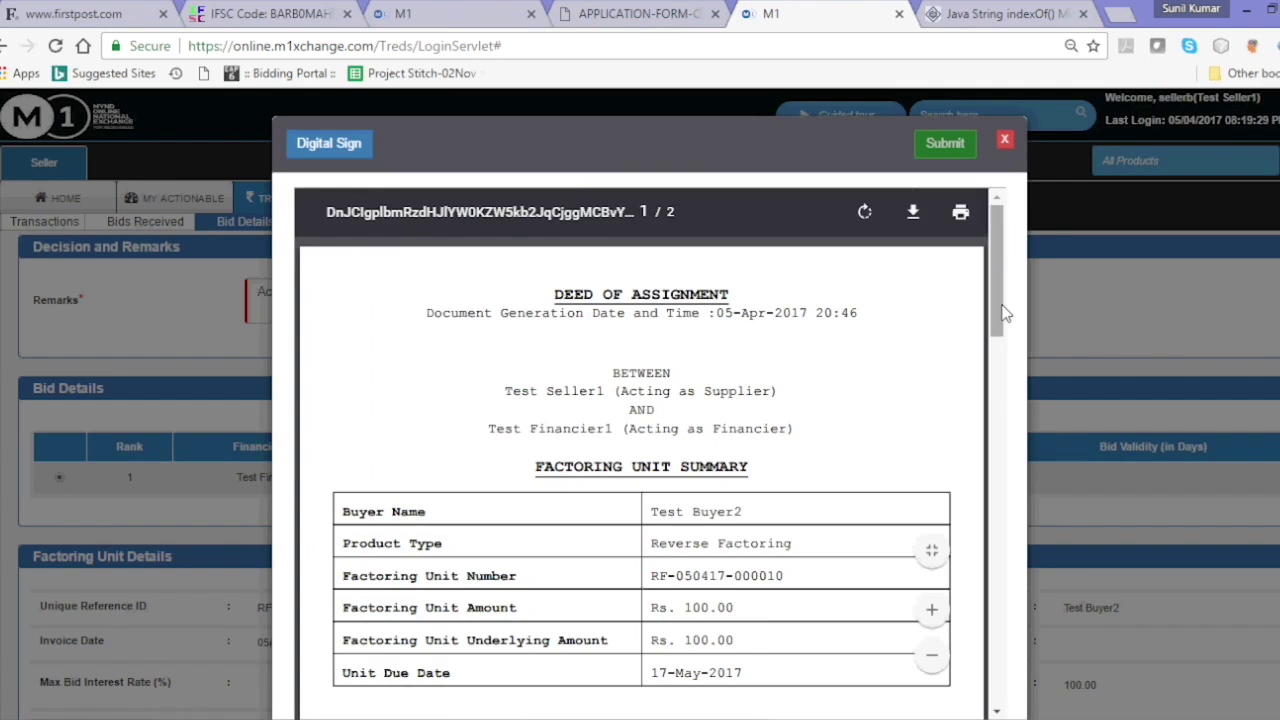
drag(997, 314, 993, 399)
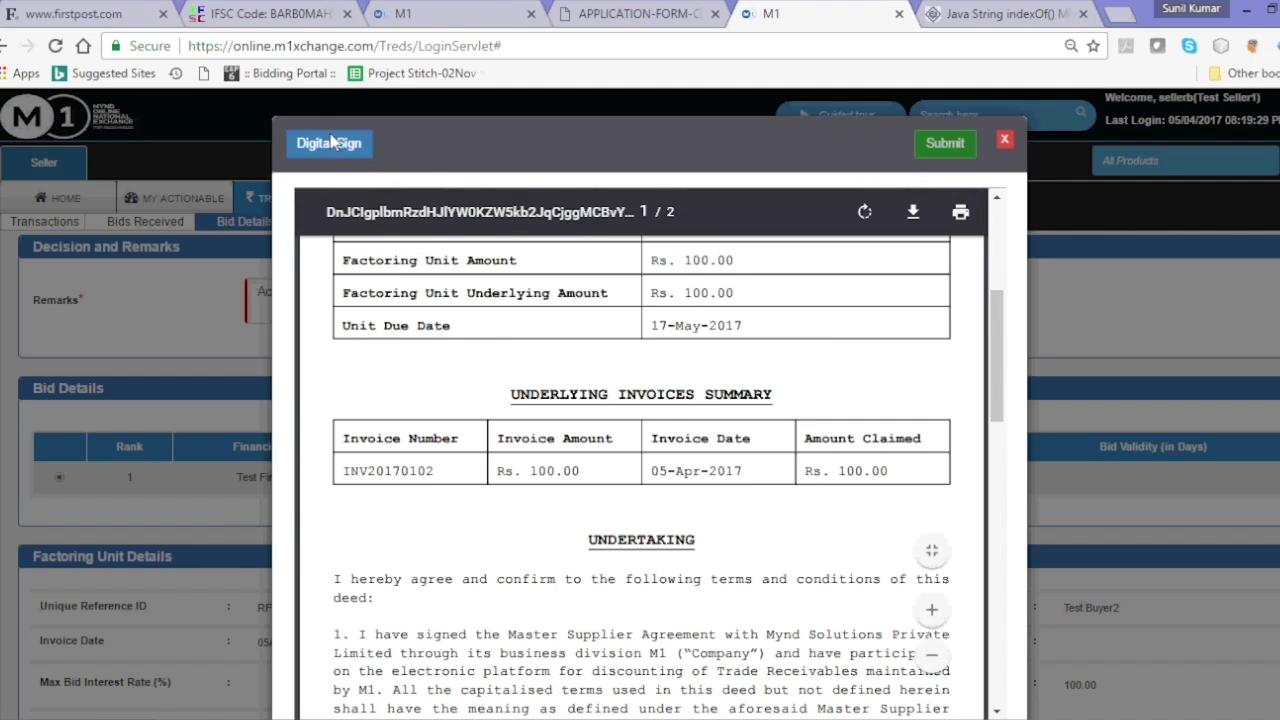
click(320, 146)
key(s)
key(e)
key(Down)
key(Down)
key(Down)
key(Down)
key(Down)
key(Down)
key(Down)
key(Down)
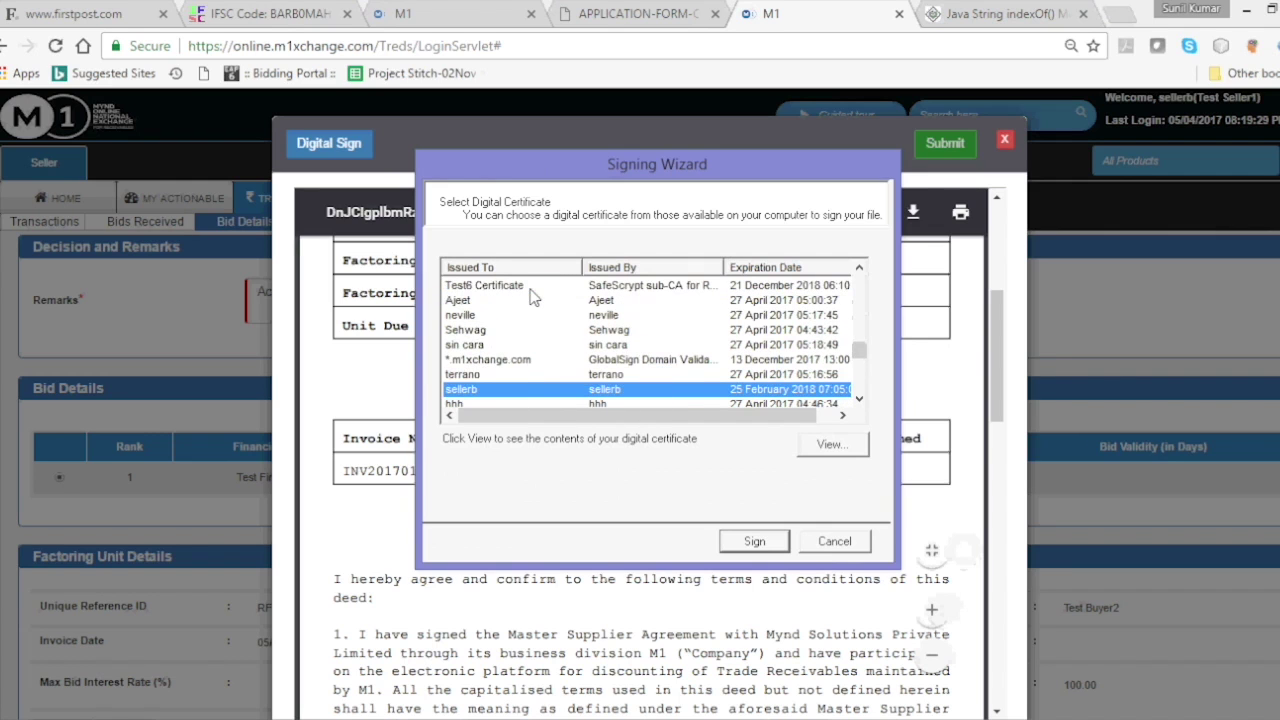
click(747, 545)
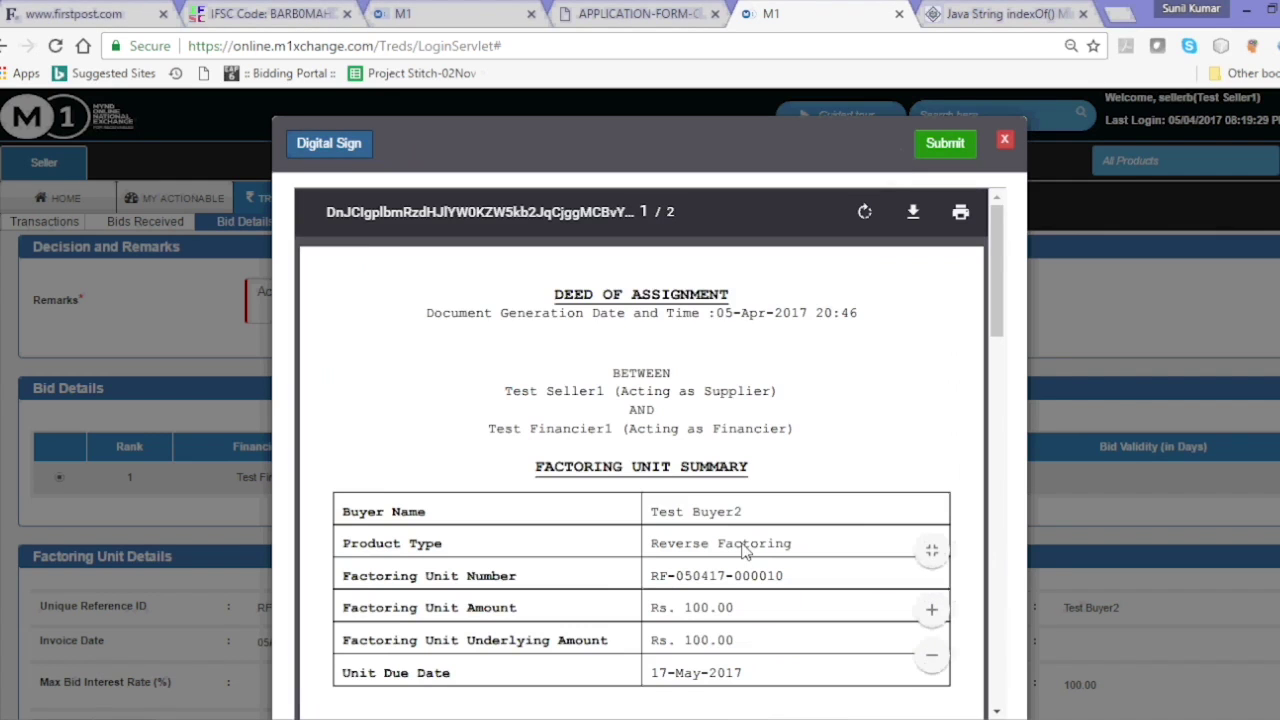
click(943, 146)
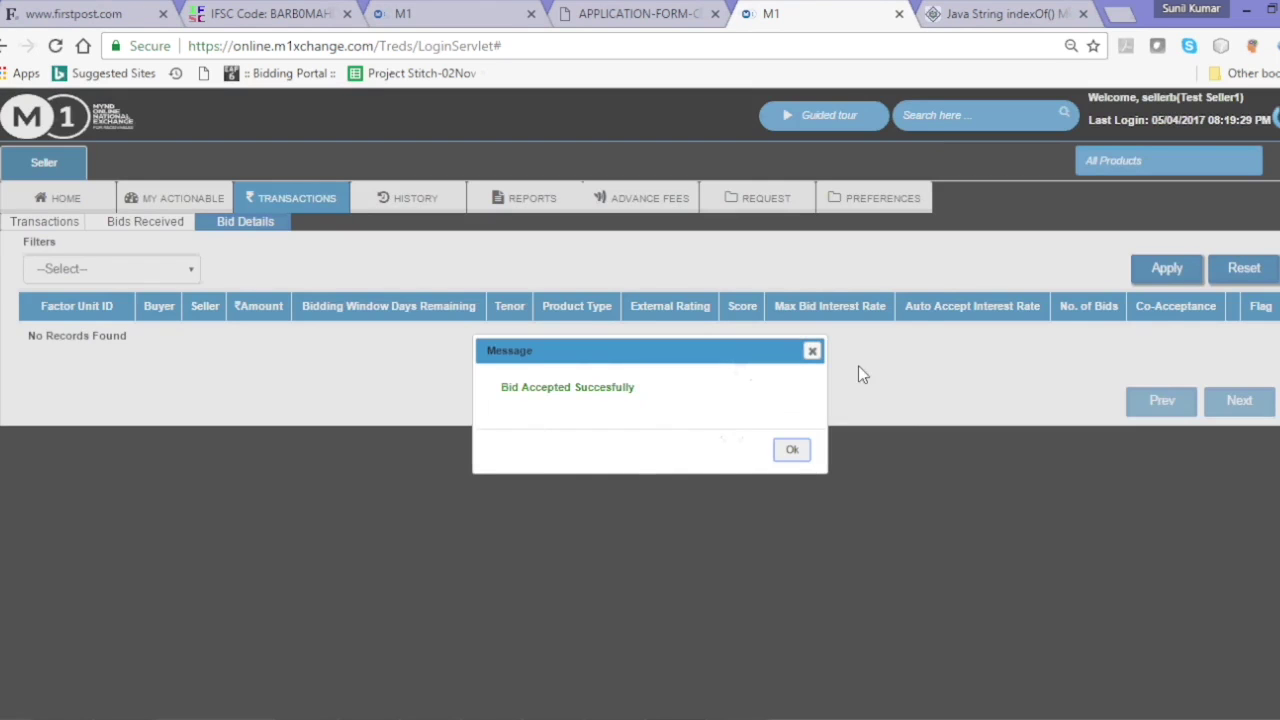